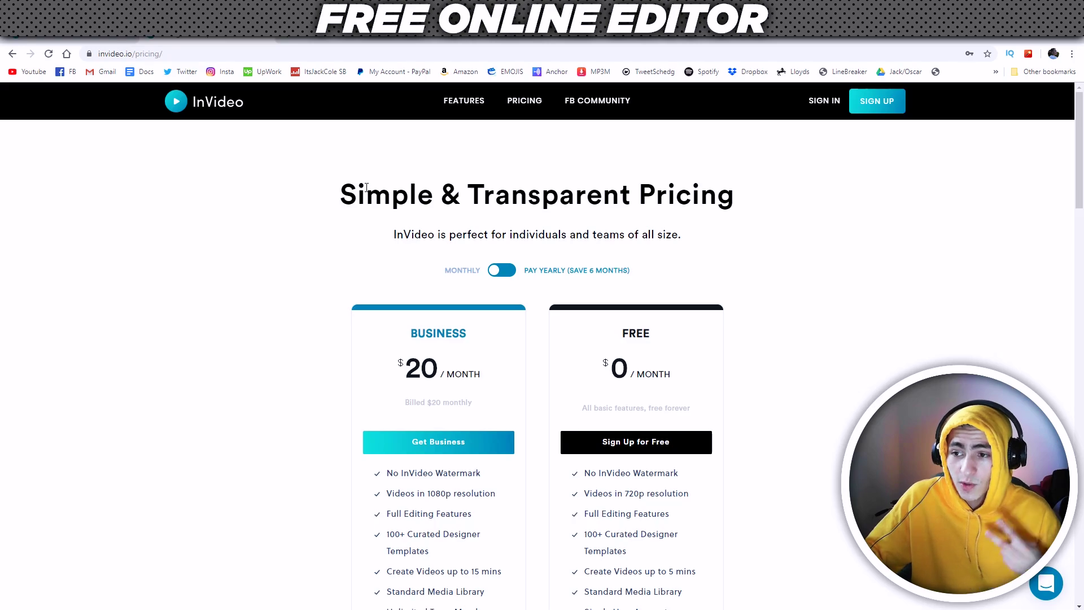
Check the Free plan's 720p and 5-minute limits on the pricing page, then go to the app's start page.
{"action": "scroll", "coordinate": [696, 346], "scroll_direction": "down", "scroll_amount": 5}
{"action": "scroll", "coordinate": [694, 345], "scroll_direction": "up", "scroll_amount": 2}
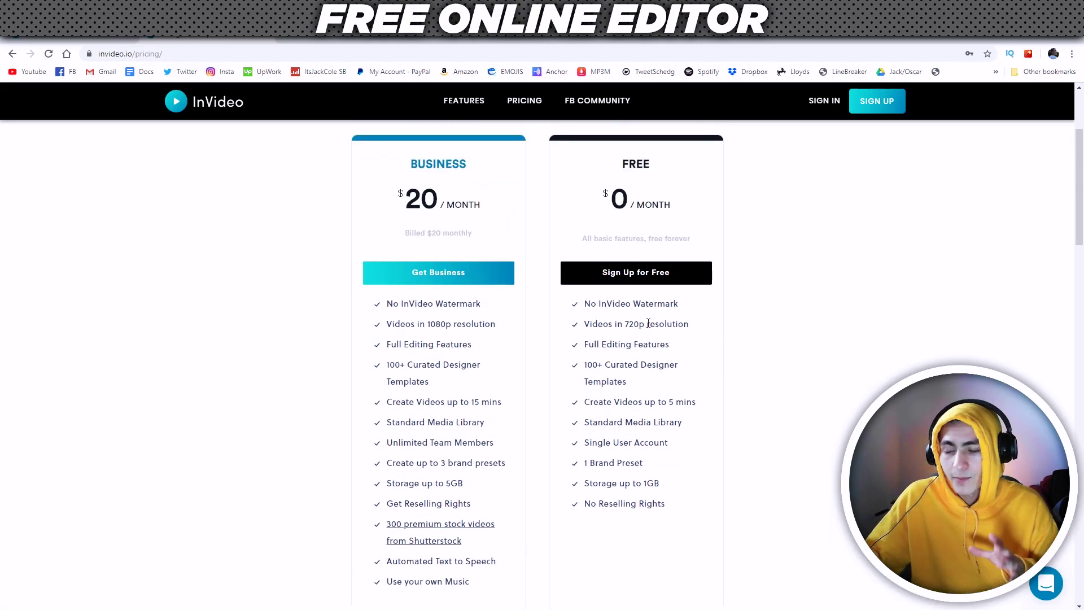
{"action": "double_click", "coordinate": [635, 324]}
{"action": "triple_click", "coordinate": [667, 403]}
{"action": "left_click", "coordinate": [662, 322]}
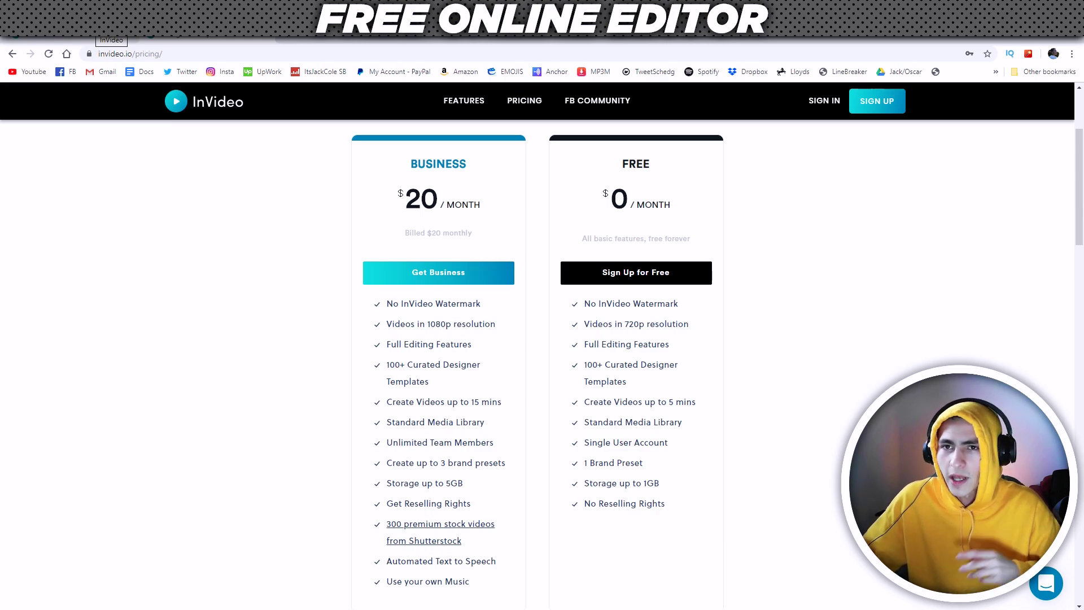
{"action": "left_click", "coordinate": [112, 29]}
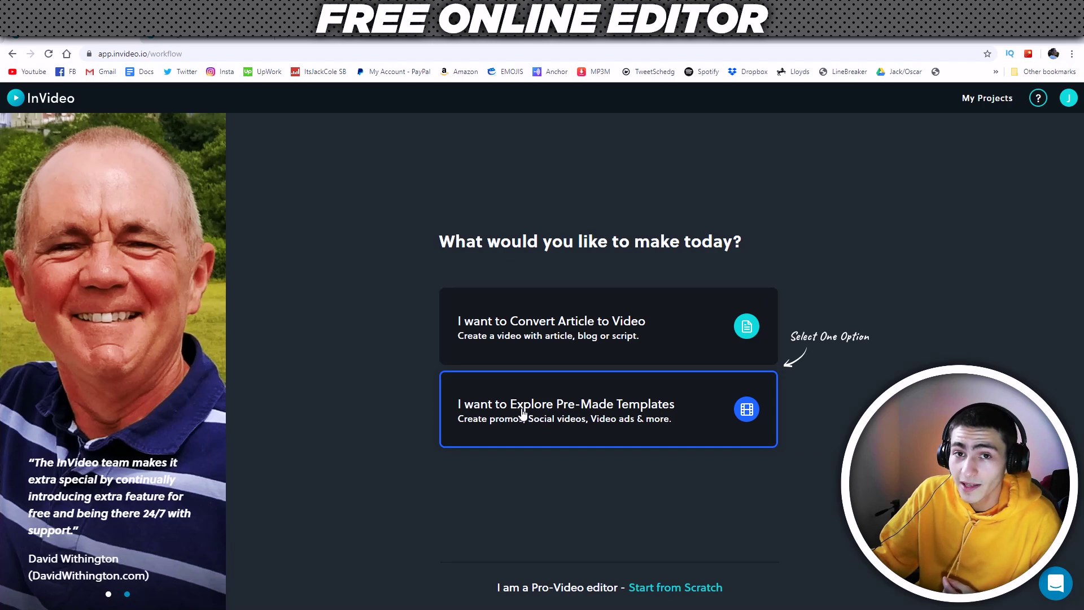
Create a blank project from scratch in the 16:9 widescreen format.
{"action": "triple_click", "coordinate": [596, 592]}
{"action": "left_click", "coordinate": [597, 592]}
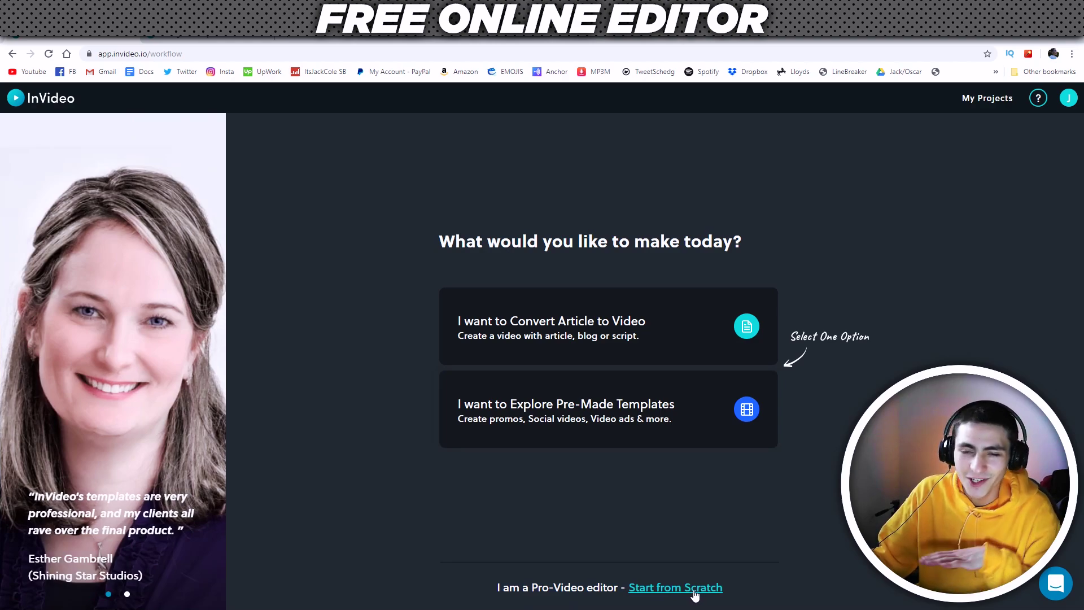
{"action": "left_click", "coordinate": [681, 589]}
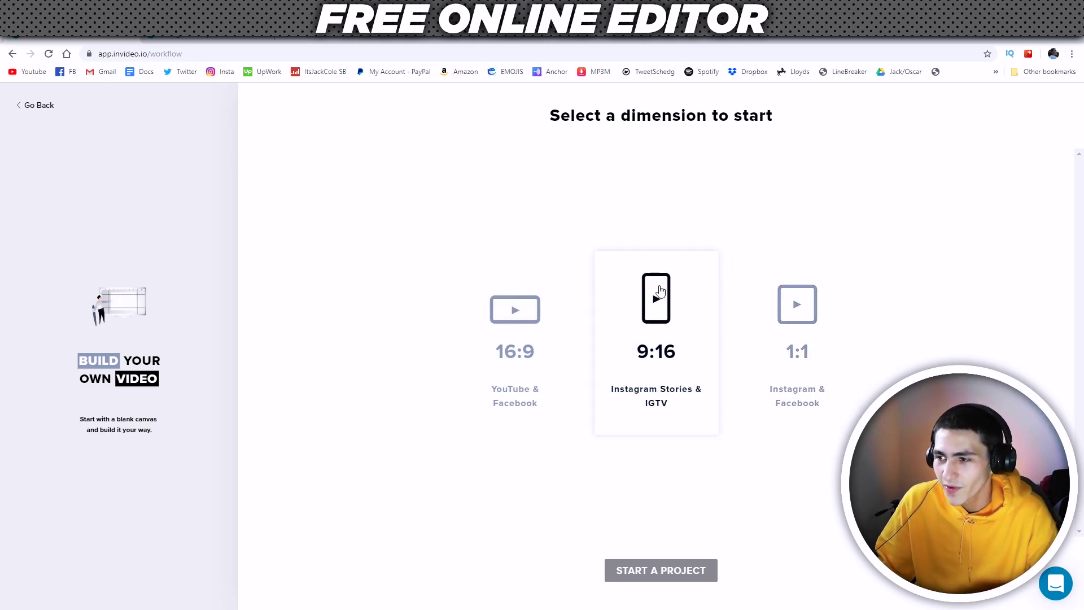
{"action": "left_click", "coordinate": [519, 301]}
{"action": "left_click", "coordinate": [668, 570]}
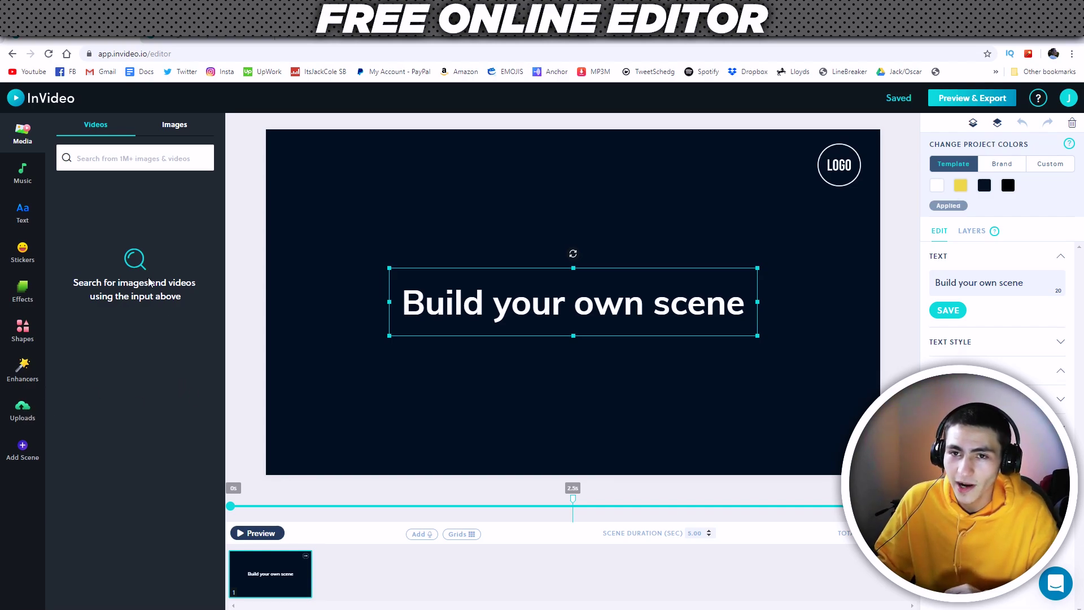
Delete the LOGO placeholder and the 'Build your own scene' headline from the scene.
{"action": "left_click", "coordinate": [826, 173]}
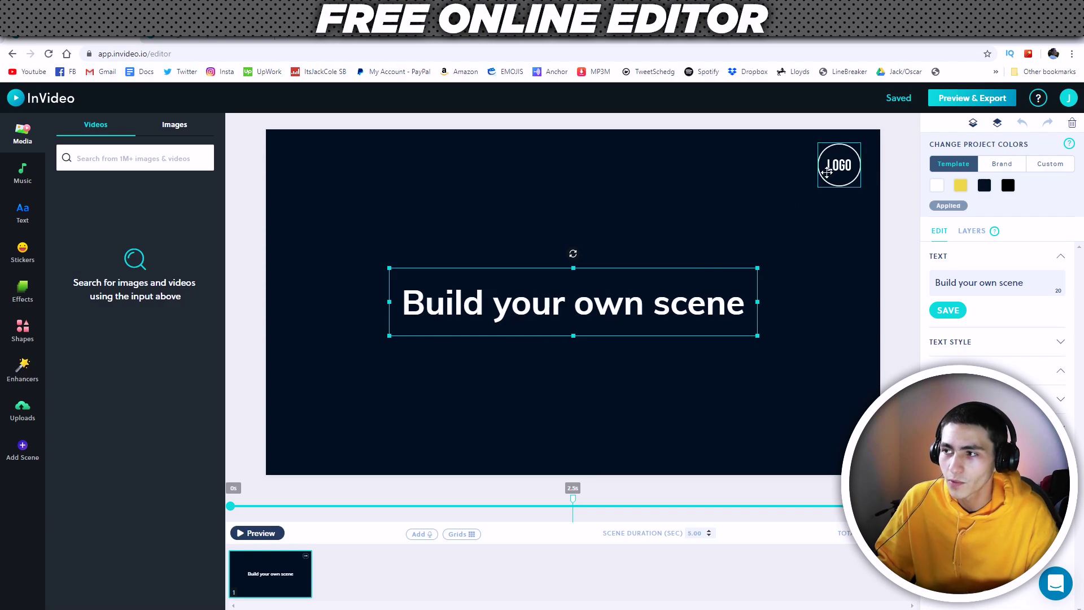
{"action": "key", "text": "Delete"}
{"action": "left_click", "coordinate": [604, 390]}
{"action": "left_click", "coordinate": [619, 297]}
{"action": "key", "text": "Delete"}
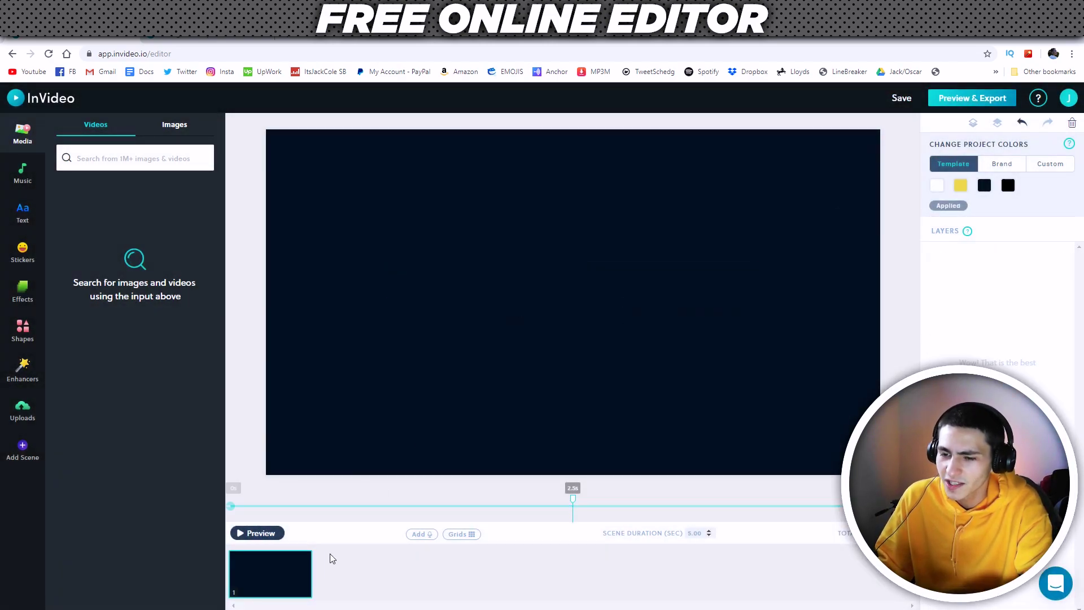
Browse the previously uploaded clips in the Uploads library.
{"action": "mouse_move", "coordinate": [296, 574]}
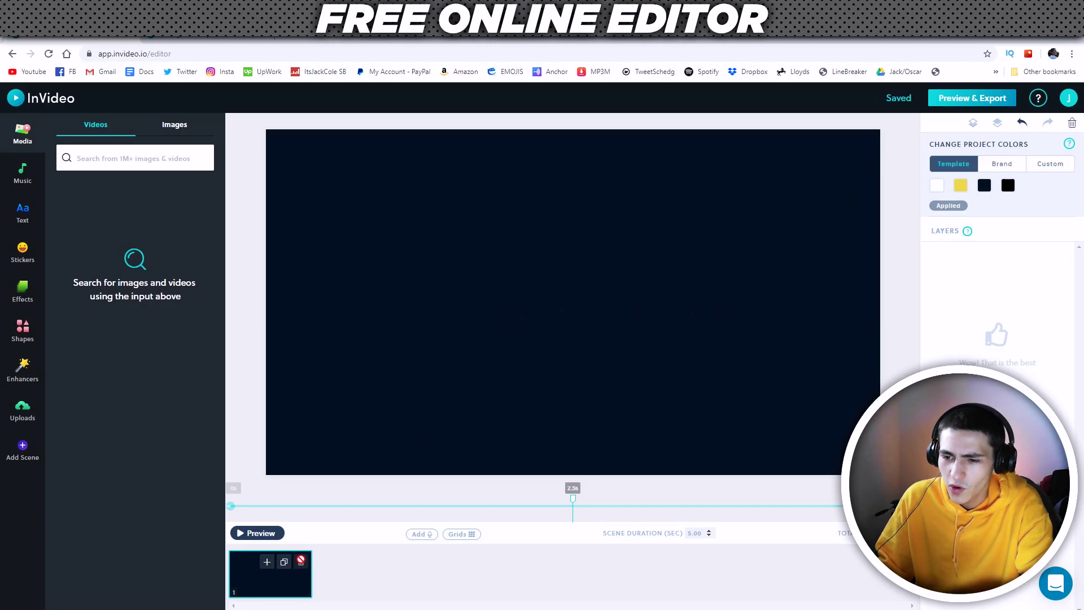
{"action": "left_click", "coordinate": [23, 418]}
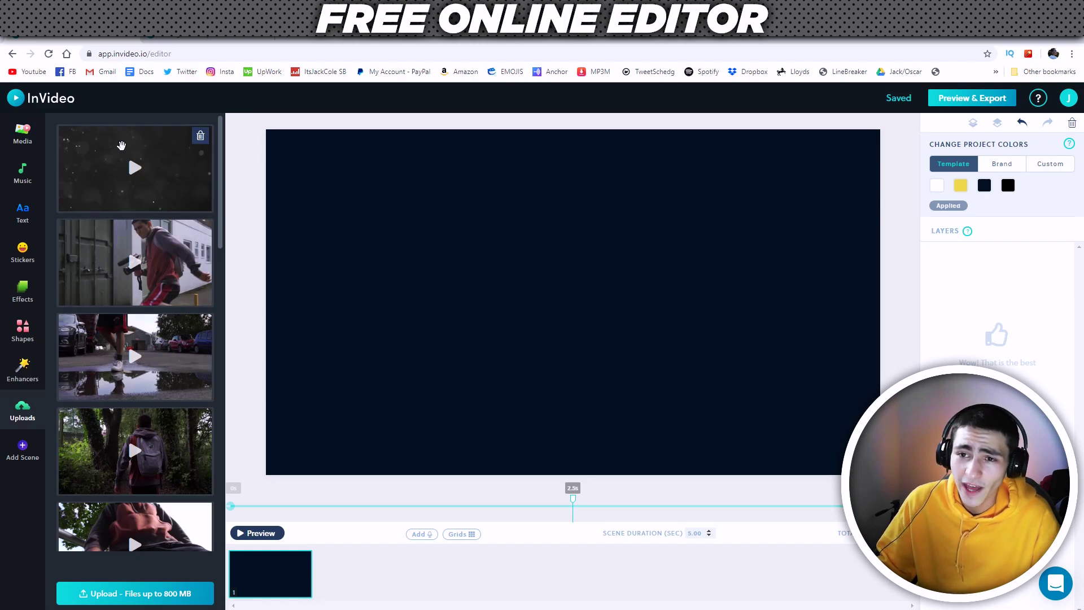
{"action": "scroll", "coordinate": [141, 338], "scroll_direction": "down", "scroll_amount": 5}
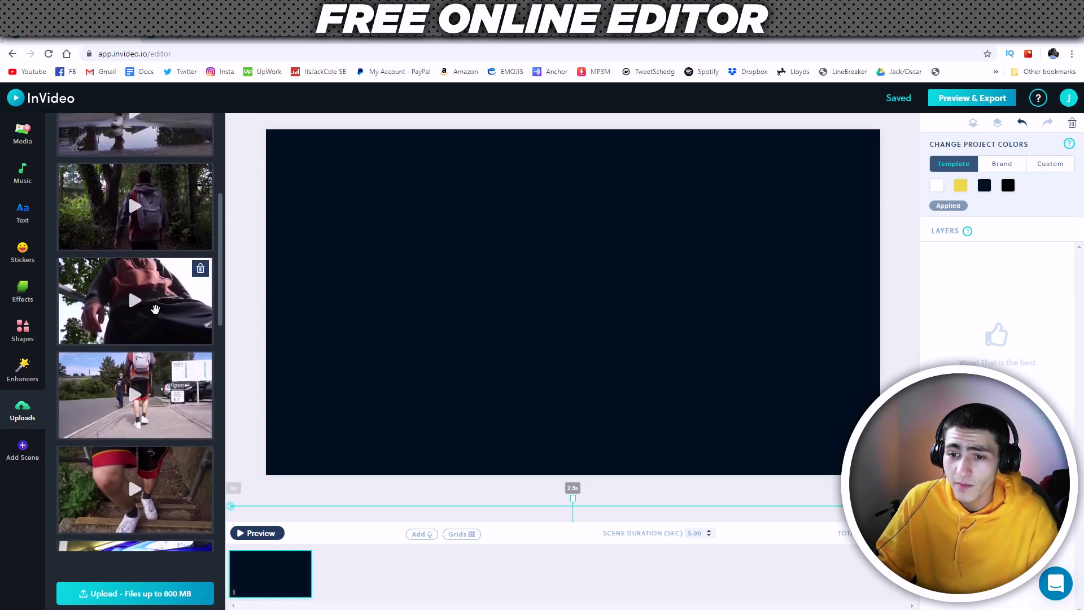
{"action": "scroll", "coordinate": [152, 377], "scroll_direction": "down", "scroll_amount": 2}
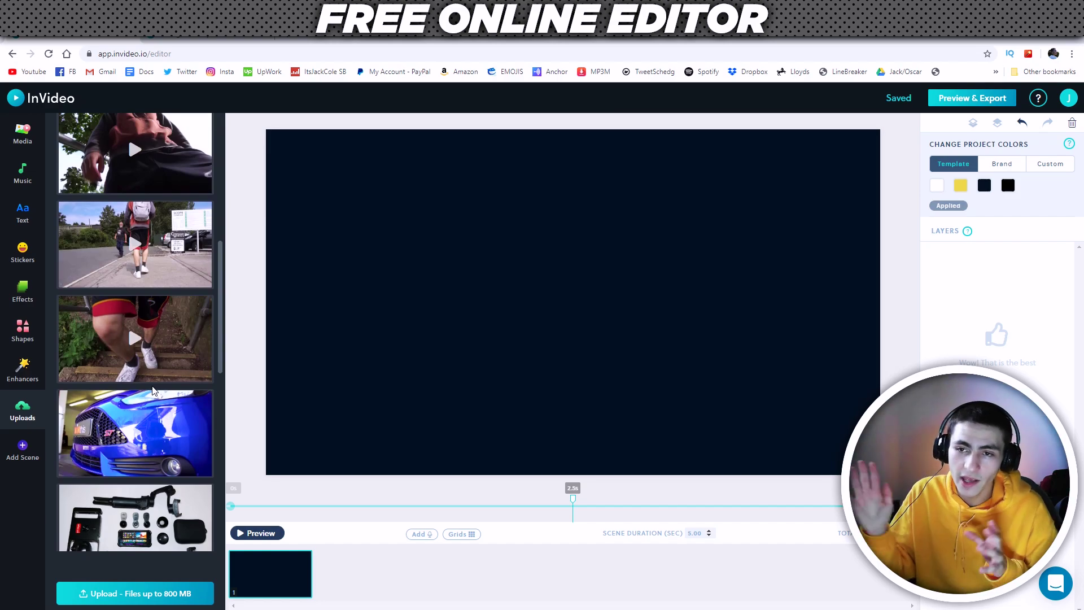
{"action": "scroll", "coordinate": [129, 351], "scroll_direction": "up", "scroll_amount": 1}
{"action": "scroll", "coordinate": [129, 351], "scroll_direction": "up", "scroll_amount": 10}
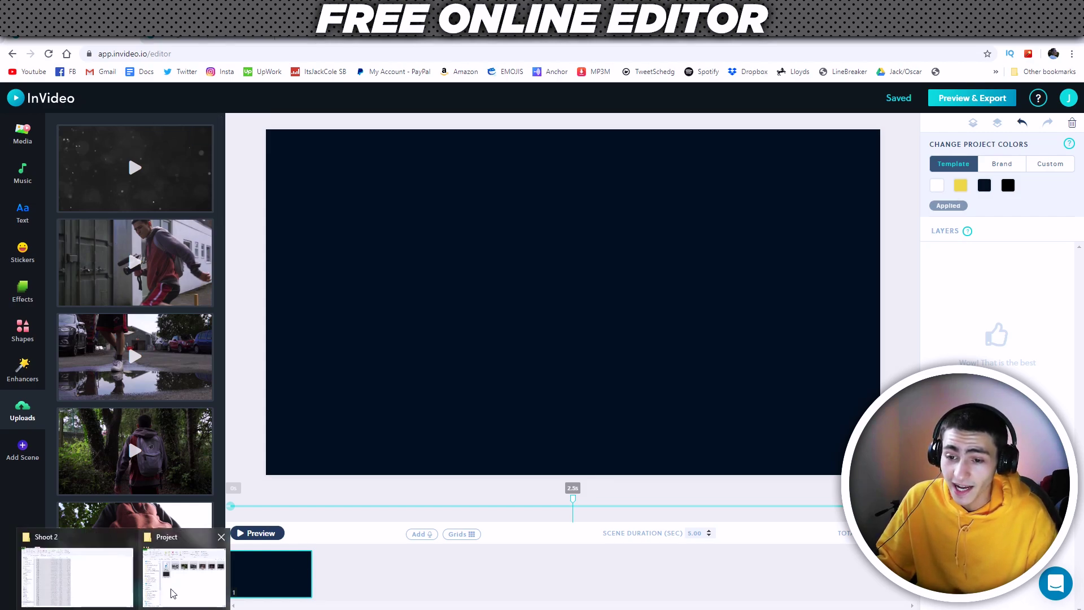
Look over the eight clips in the Project folder in File Explorer.
{"action": "left_click", "coordinate": [181, 573]}
{"action": "left_click_drag", "start_coordinate": [474, 387], "coordinate": [890, 225]}
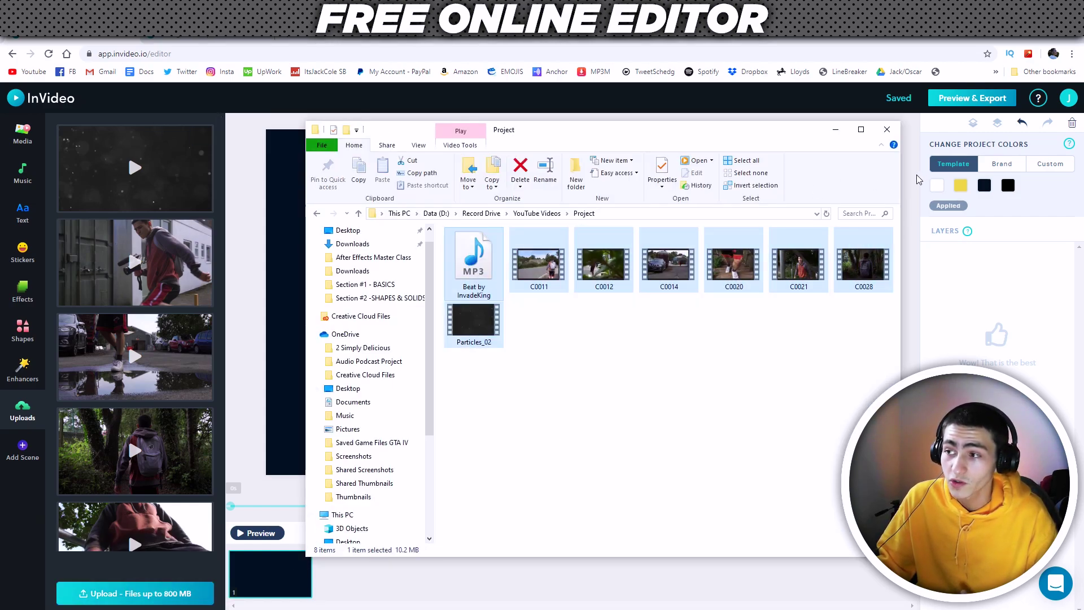
{"action": "left_click", "coordinate": [713, 401]}
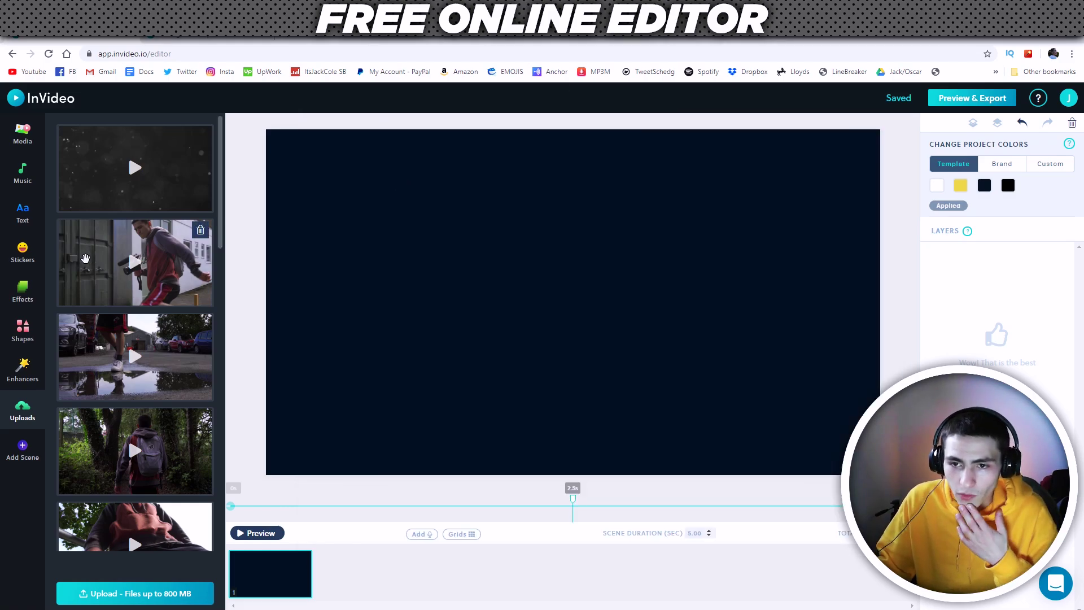
Place the backpack walking clip from Uploads into the first scene.
{"action": "scroll", "coordinate": [94, 261], "scroll_direction": "down", "scroll_amount": 3}
{"action": "scroll", "coordinate": [99, 271], "scroll_direction": "down", "scroll_amount": 3}
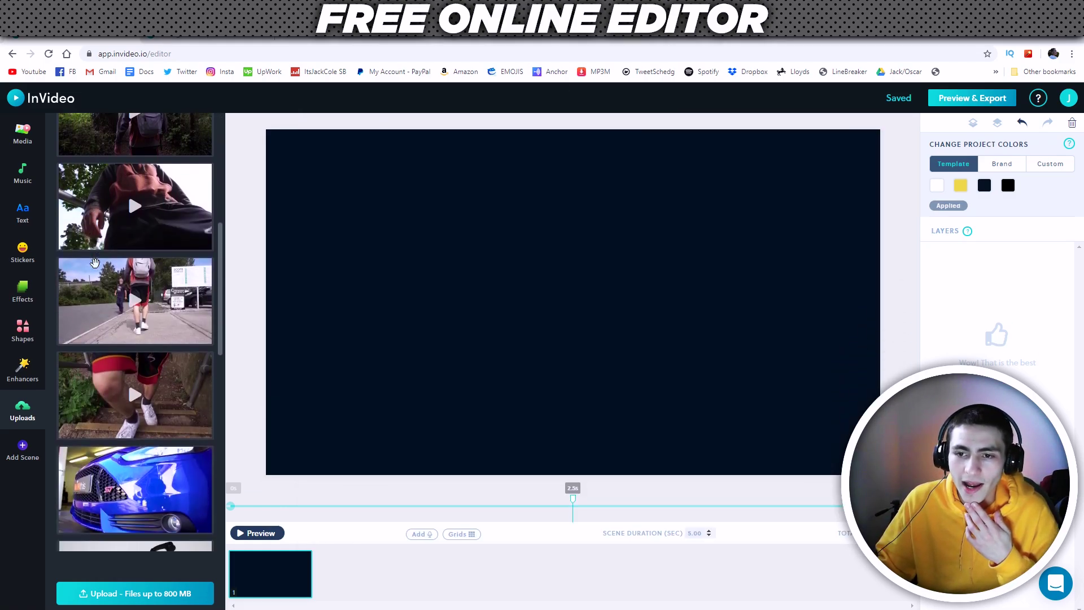
{"action": "left_click_drag", "start_coordinate": [104, 296], "coordinate": [431, 297]}
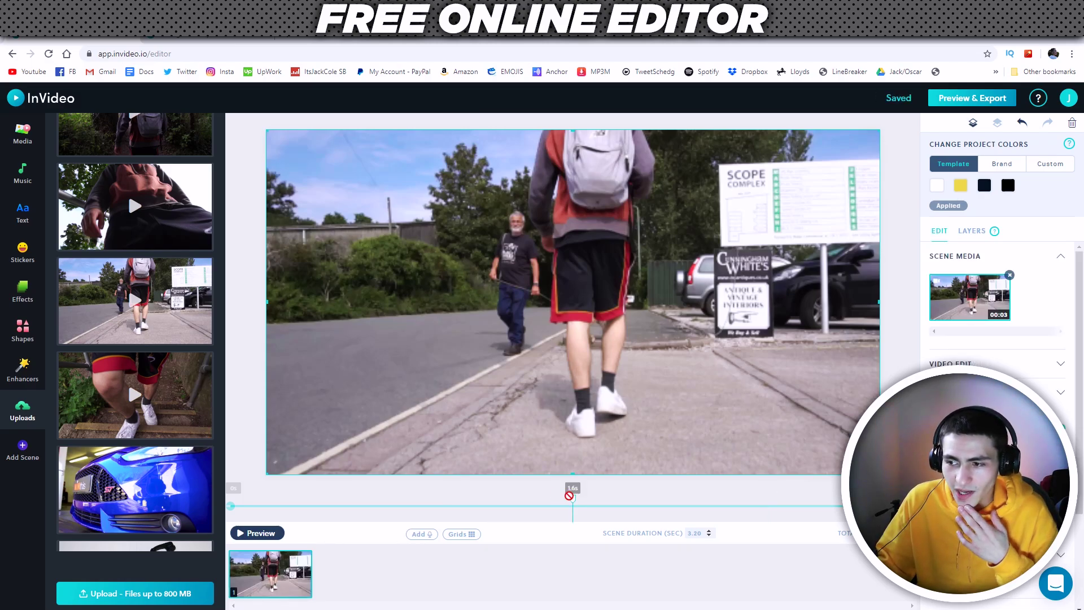
Preview scene 1's backpacker street clip, stopping and replaying it.
{"action": "left_click", "coordinate": [247, 534]}
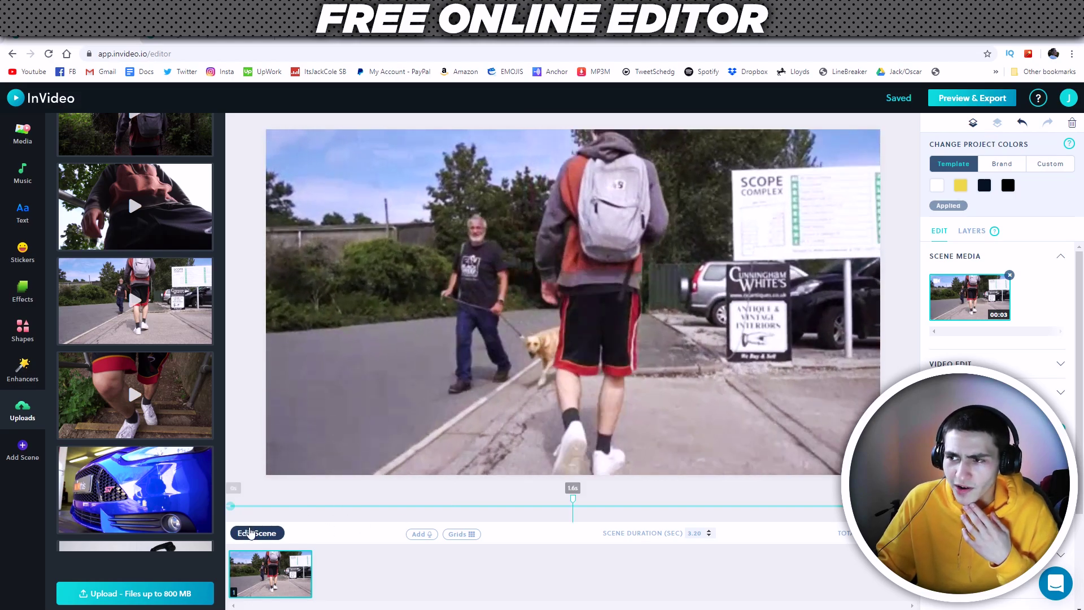
{"action": "left_click", "coordinate": [252, 533]}
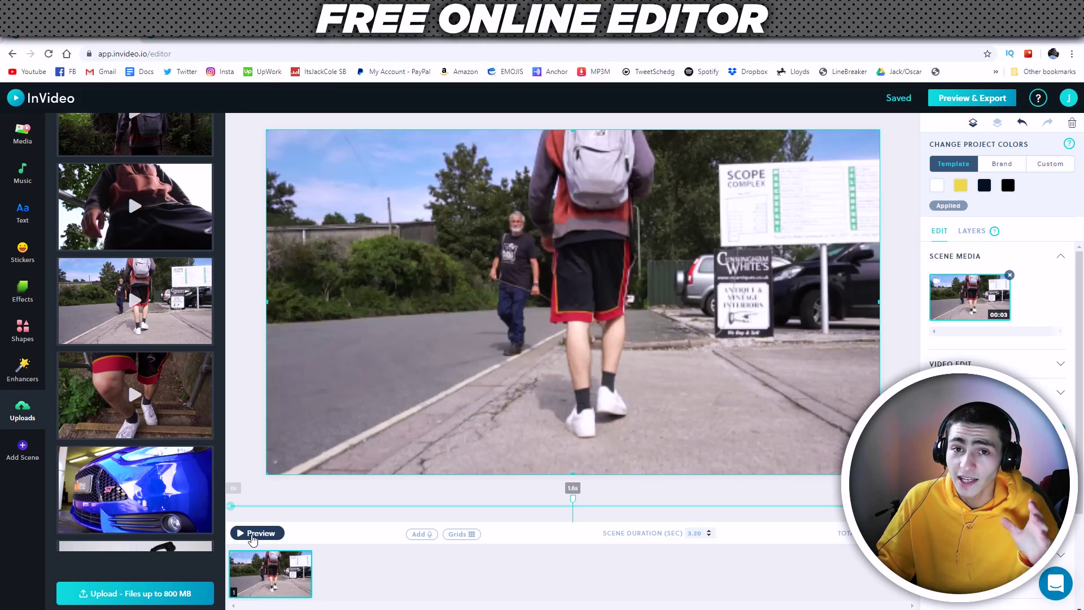
{"action": "left_click", "coordinate": [252, 534]}
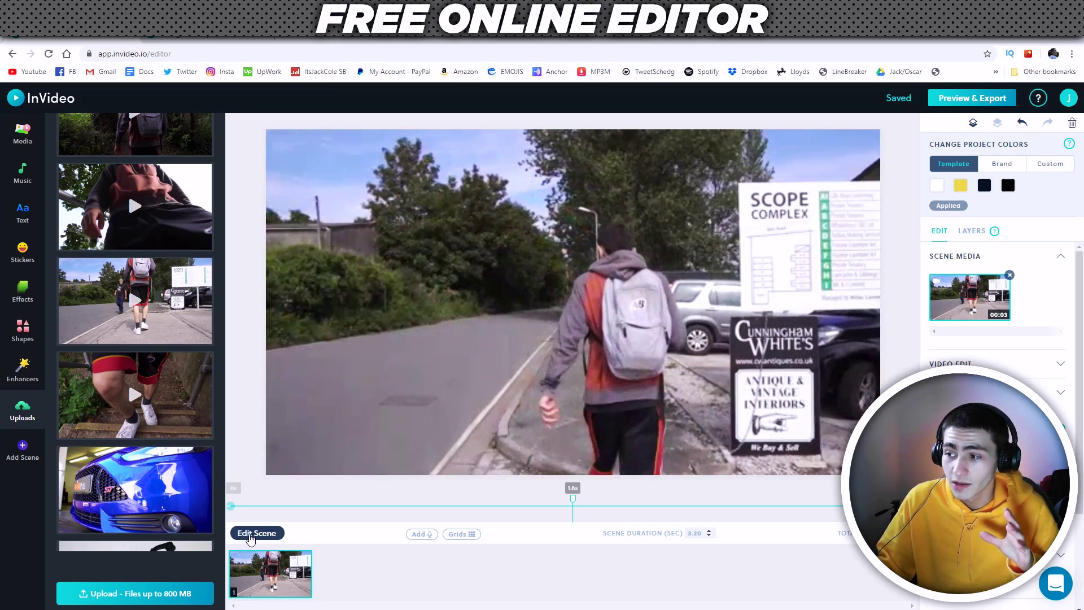
{"action": "left_click", "coordinate": [252, 534]}
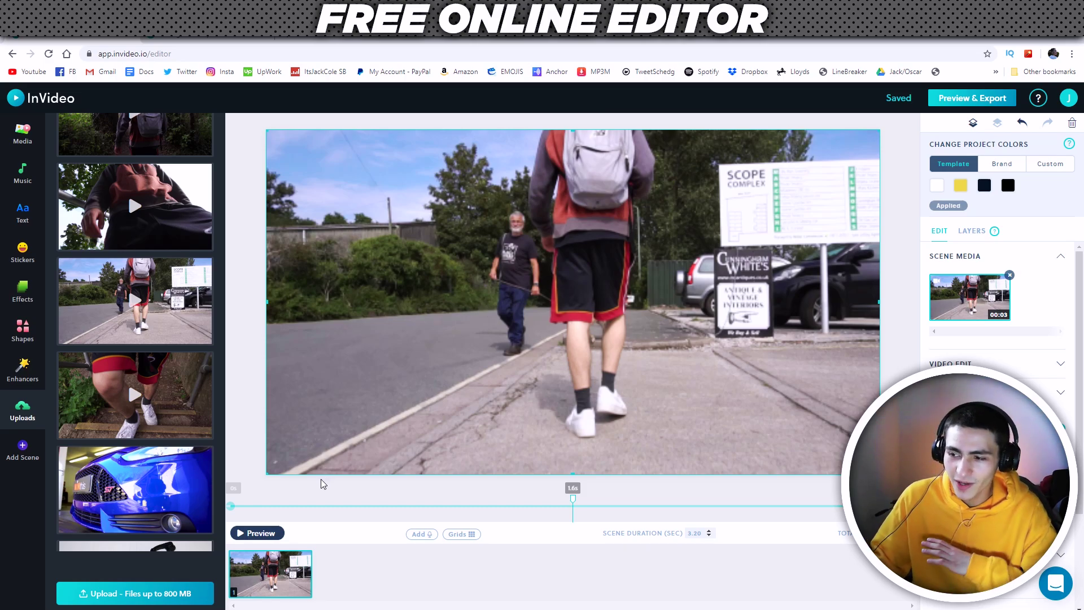
{"action": "left_click", "coordinate": [271, 539]}
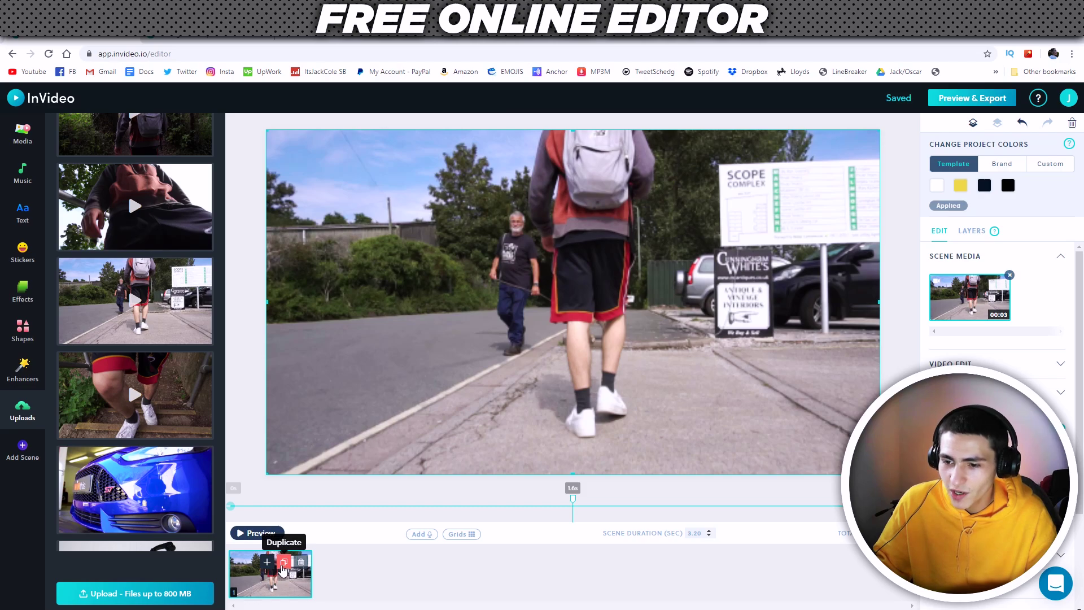
Duplicate scene 1, remove its clip, and put the camera-operator clip into scene 2.
{"action": "left_click", "coordinate": [284, 564]}
{"action": "left_click", "coordinate": [598, 394]}
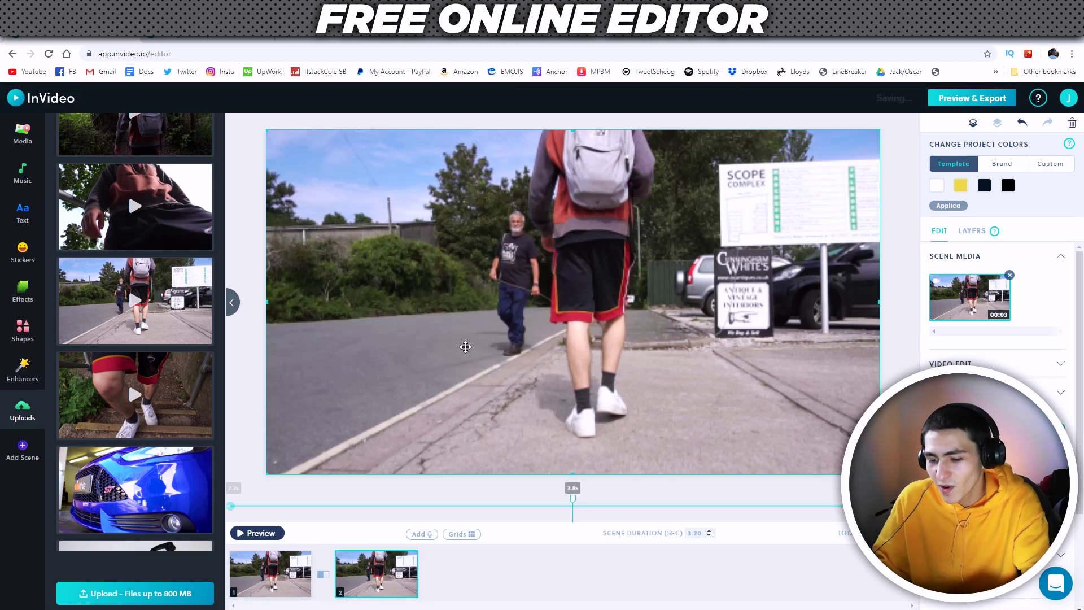
{"action": "key", "text": "Delete"}
{"action": "left_click", "coordinate": [569, 382]}
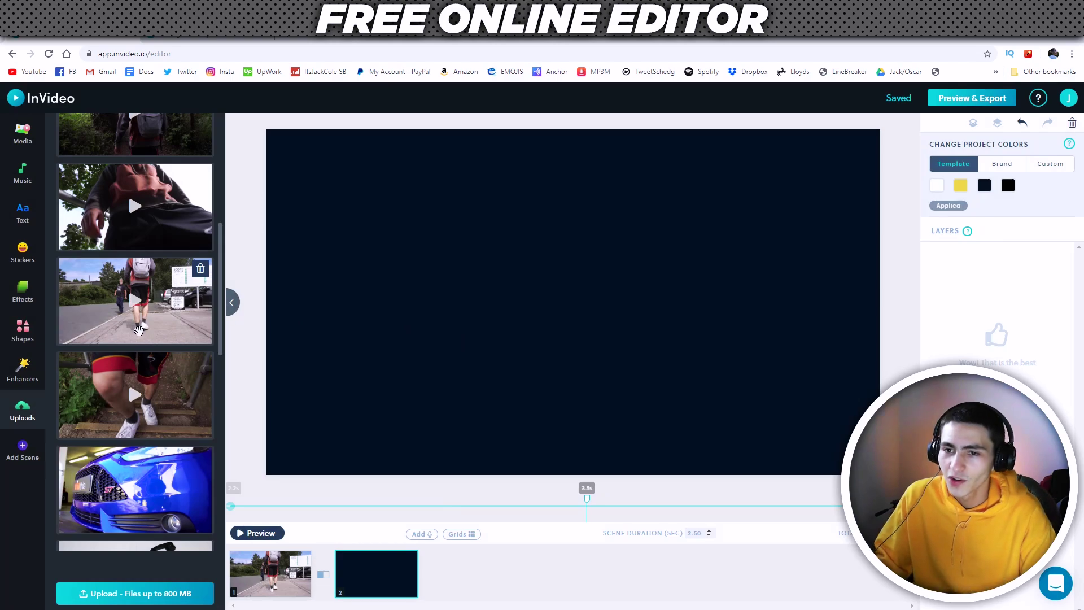
{"action": "scroll", "coordinate": [138, 330], "scroll_direction": "up", "scroll_amount": 5}
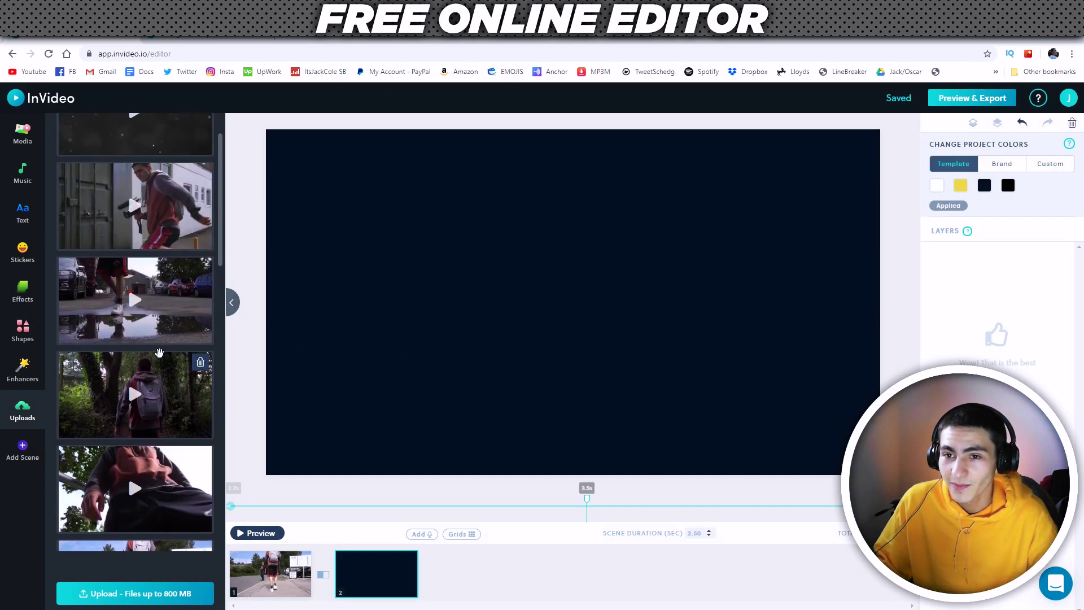
{"action": "left_click_drag", "start_coordinate": [136, 206], "coordinate": [386, 225]}
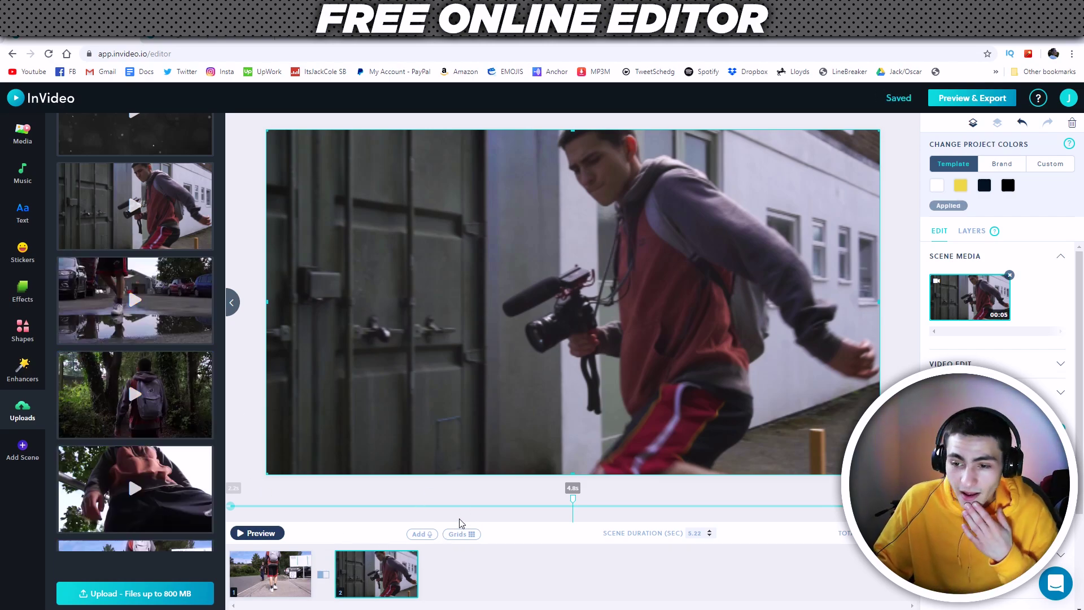
Duplicate scene 2 and replace the copy's clip with the puddle-splash clip.
{"action": "left_click", "coordinate": [390, 559]}
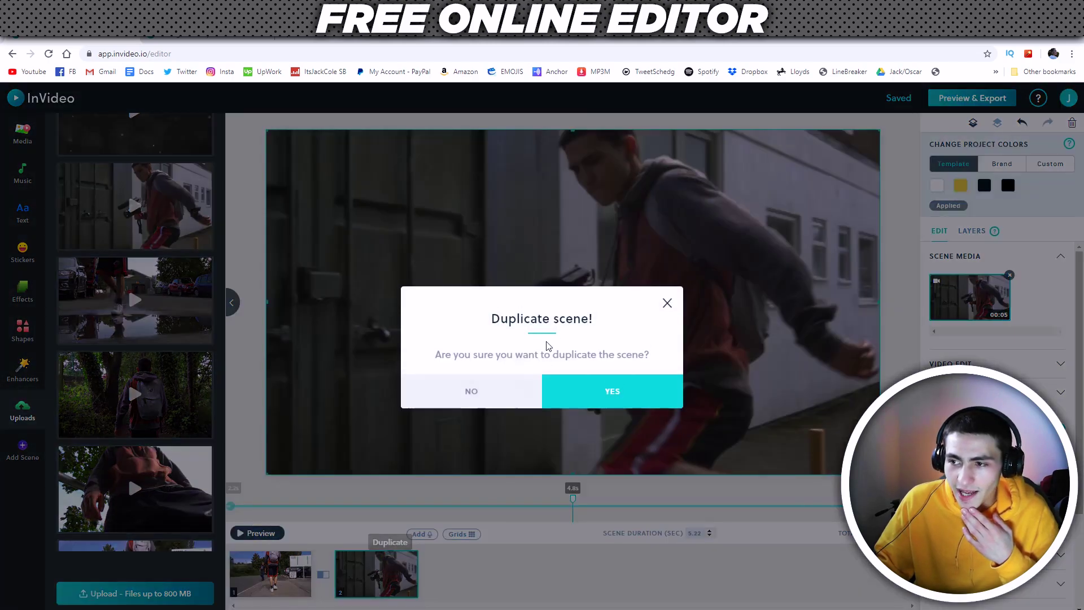
{"action": "left_click", "coordinate": [597, 388]}
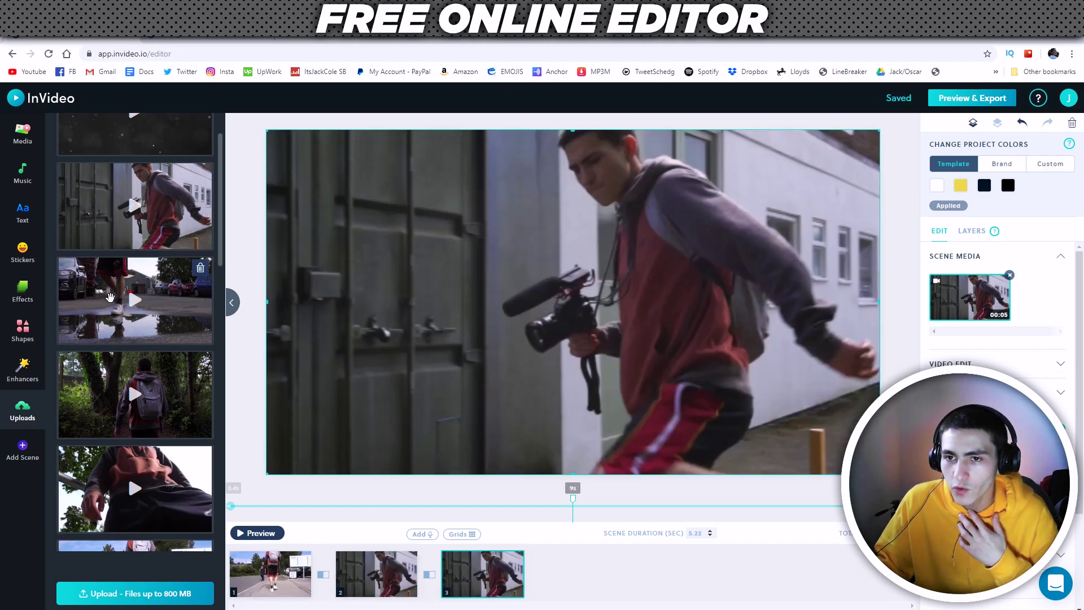
{"action": "left_click_drag", "start_coordinate": [116, 299], "coordinate": [466, 326]}
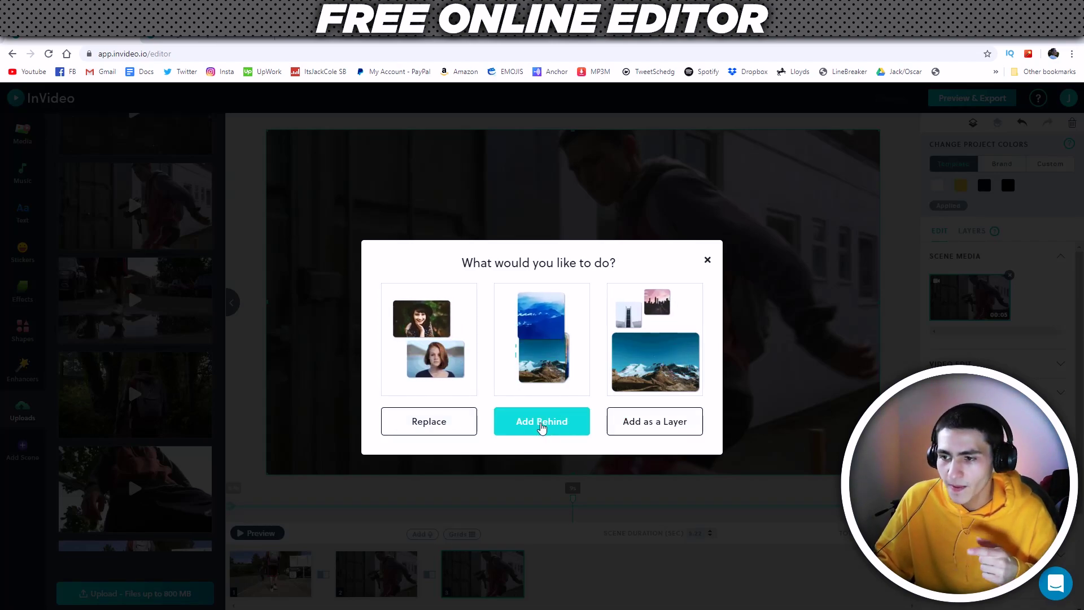
{"action": "left_click", "coordinate": [428, 423]}
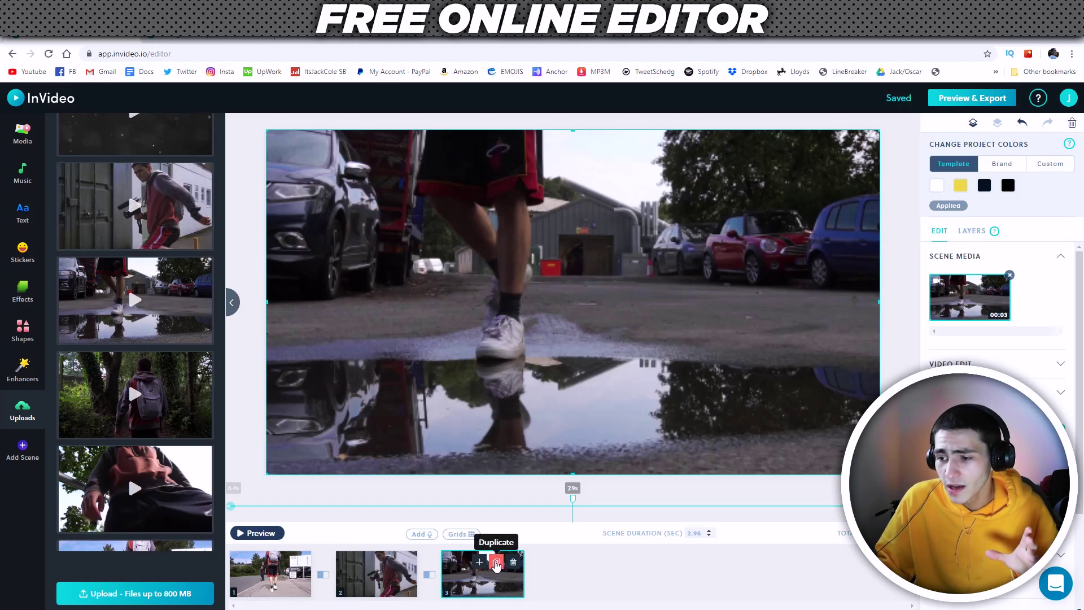
Duplicate scene 3 and replace scene 4's clip with the stairs clip.
{"action": "left_click", "coordinate": [492, 558]}
{"action": "left_click", "coordinate": [602, 398]}
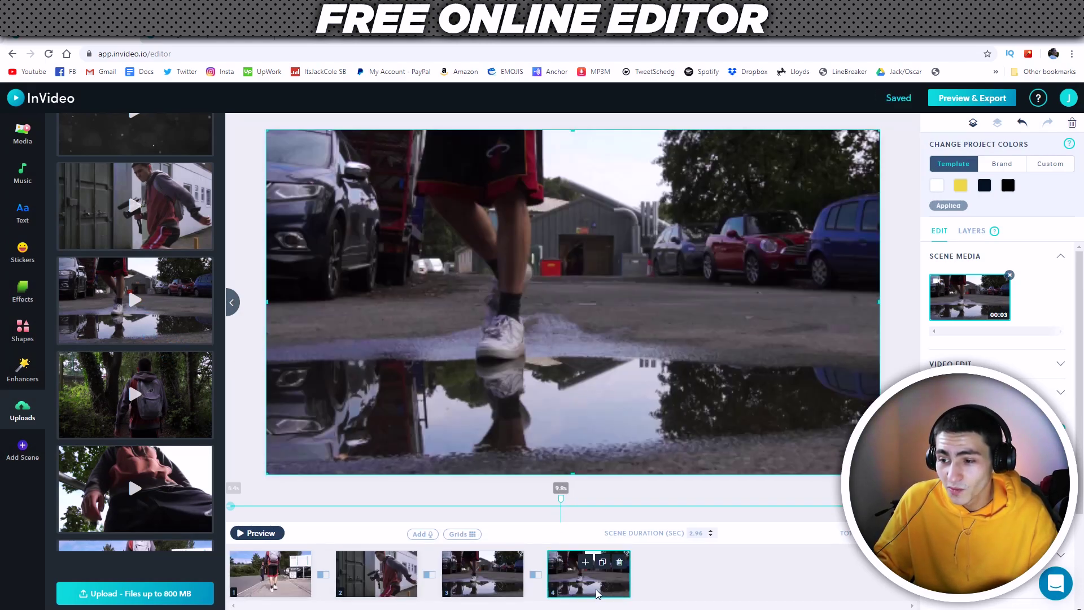
{"action": "scroll", "coordinate": [154, 378], "scroll_direction": "down", "scroll_amount": 3}
{"action": "left_click_drag", "start_coordinate": [135, 495], "coordinate": [545, 370]}
{"action": "left_click", "coordinate": [446, 418]}
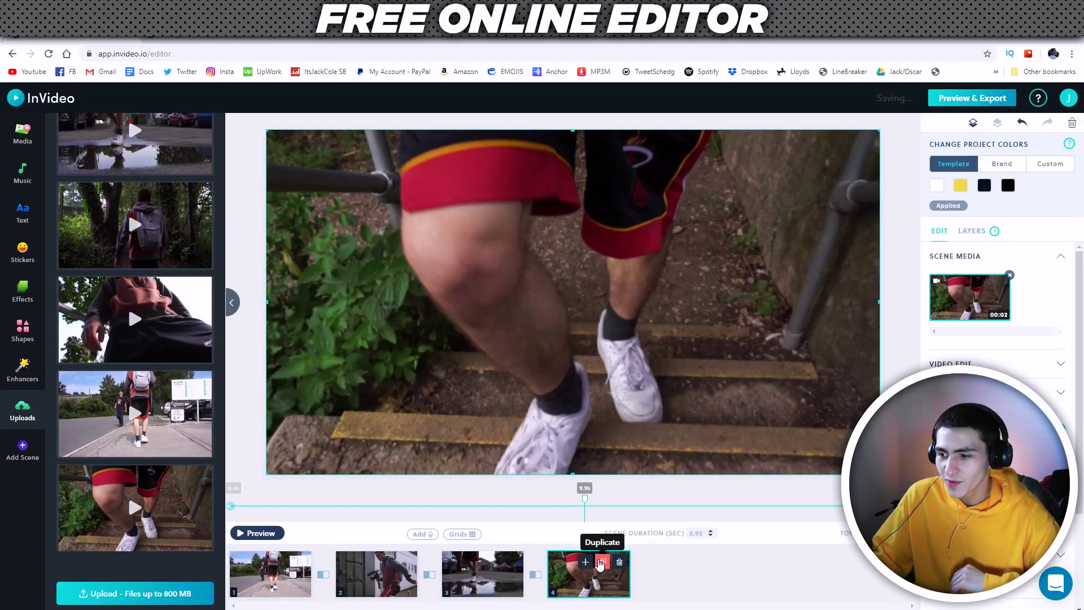
Duplicate scene 4 and replace scene 5's clip with the low-angle hoodie clip.
{"action": "left_click", "coordinate": [602, 562]}
{"action": "left_click", "coordinate": [611, 377]}
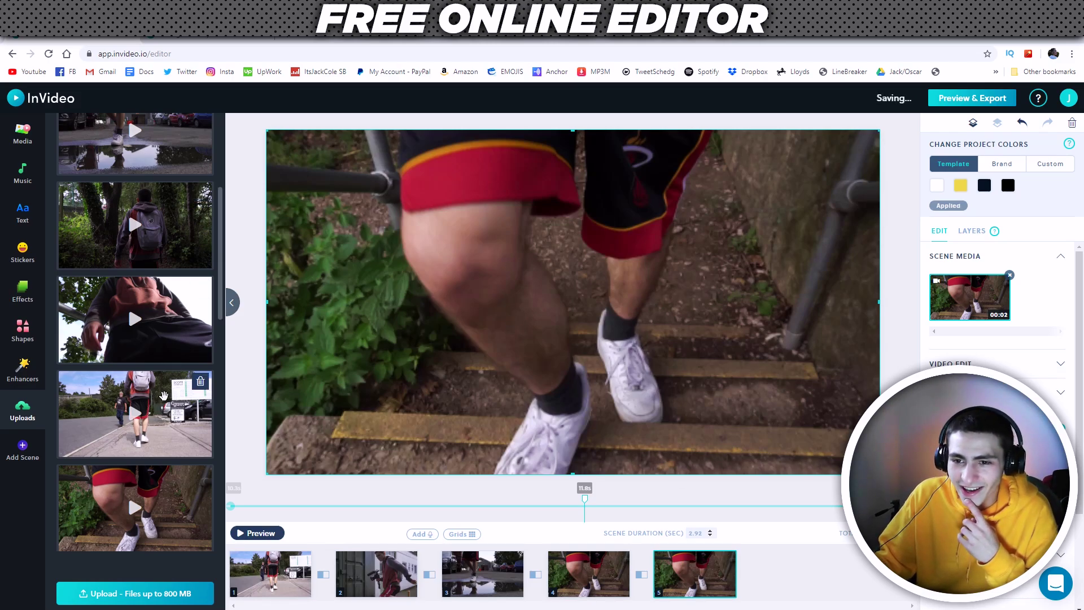
{"action": "scroll", "coordinate": [152, 409], "scroll_direction": "down", "scroll_amount": 1}
{"action": "left_click_drag", "start_coordinate": [152, 409], "coordinate": [684, 353]}
{"action": "left_click", "coordinate": [446, 430]}
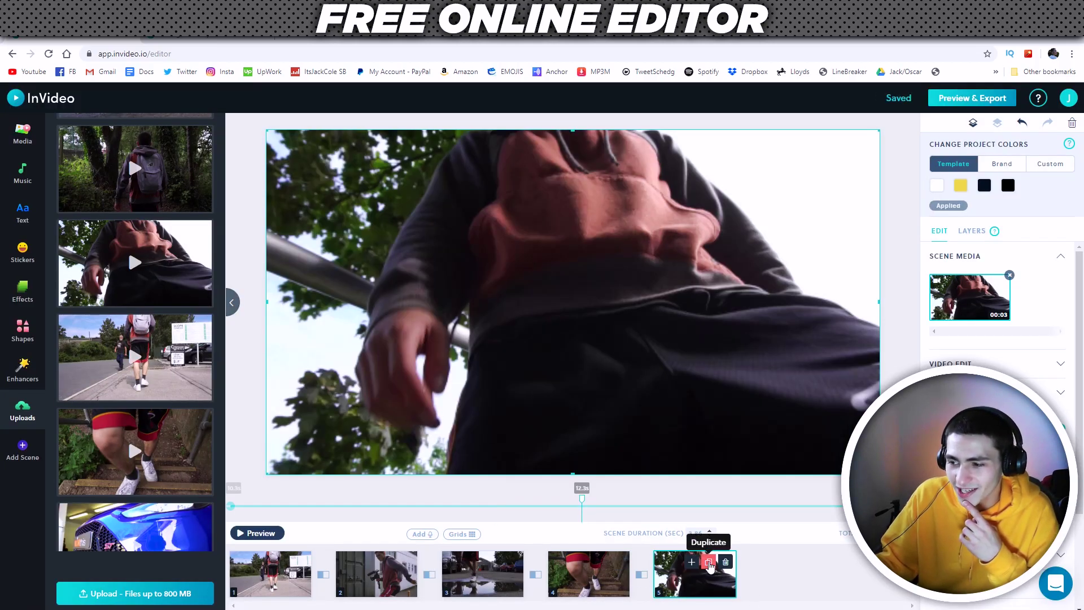
Make scene 6 with the forest-walk clip, preview it, then select scene 1.
{"action": "left_click", "coordinate": [724, 561]}
{"action": "left_click", "coordinate": [619, 392]}
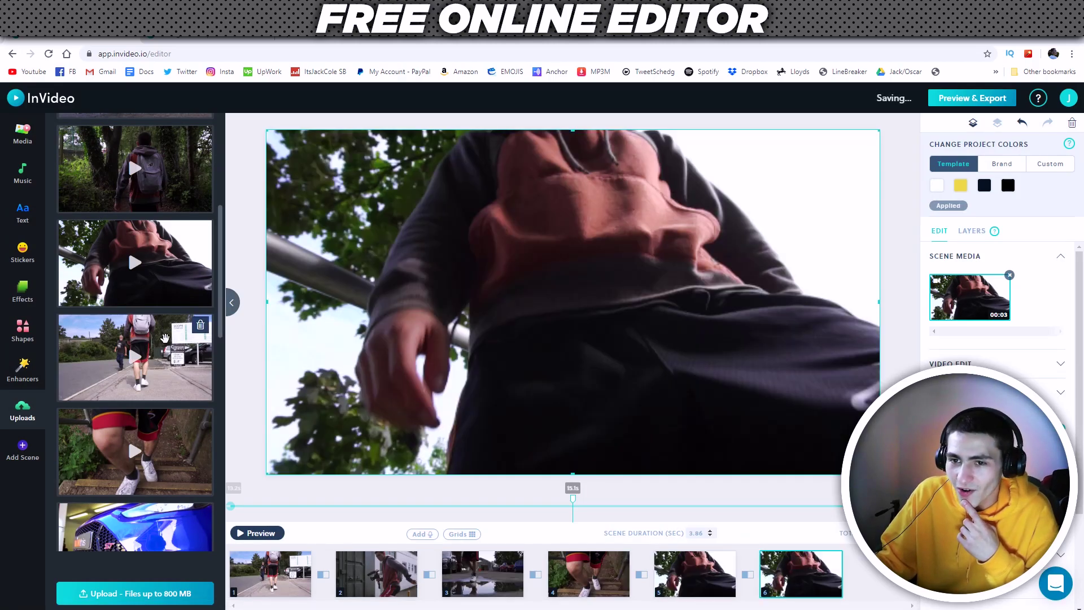
{"action": "scroll", "coordinate": [165, 338], "scroll_direction": "down", "scroll_amount": 3}
{"action": "scroll", "coordinate": [154, 350], "scroll_direction": "up", "scroll_amount": 5}
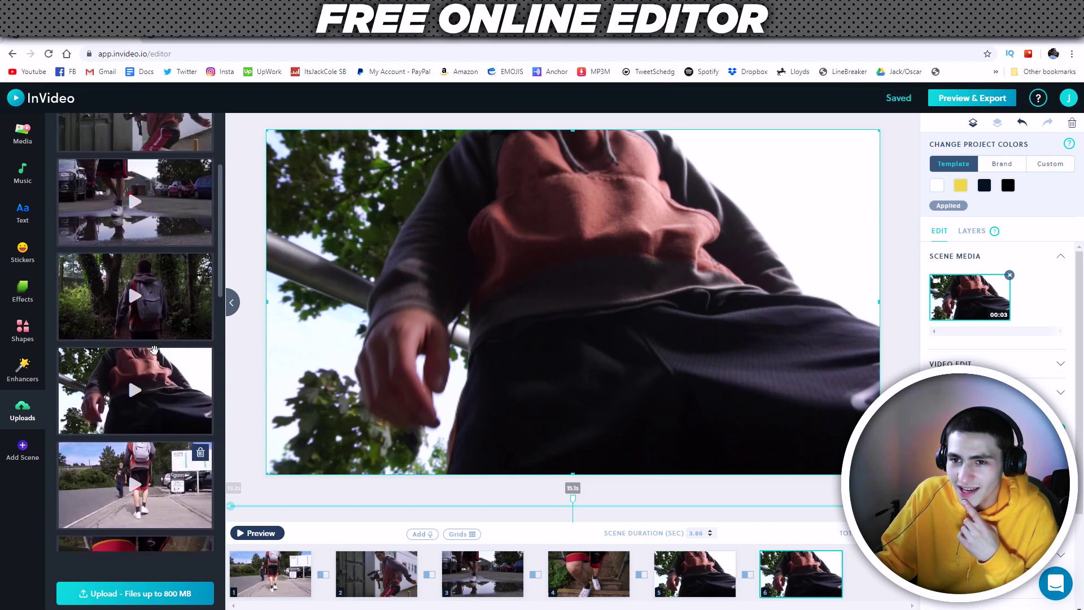
{"action": "left_click_drag", "start_coordinate": [154, 350], "coordinate": [680, 349]}
{"action": "left_click", "coordinate": [421, 429]}
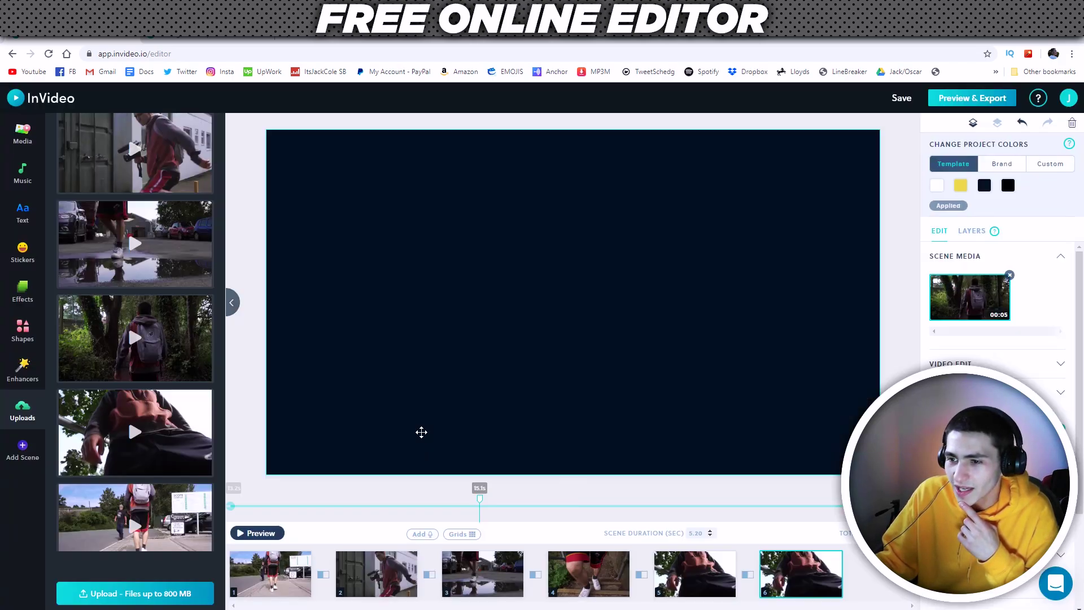
{"action": "left_click", "coordinate": [261, 534]}
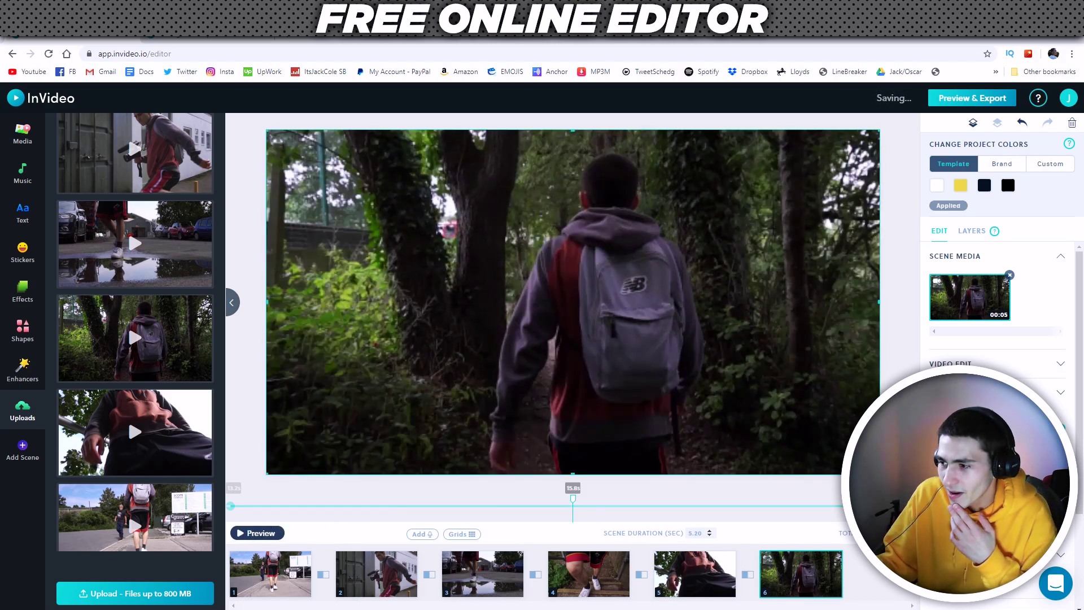
{"action": "left_click", "coordinate": [273, 579]}
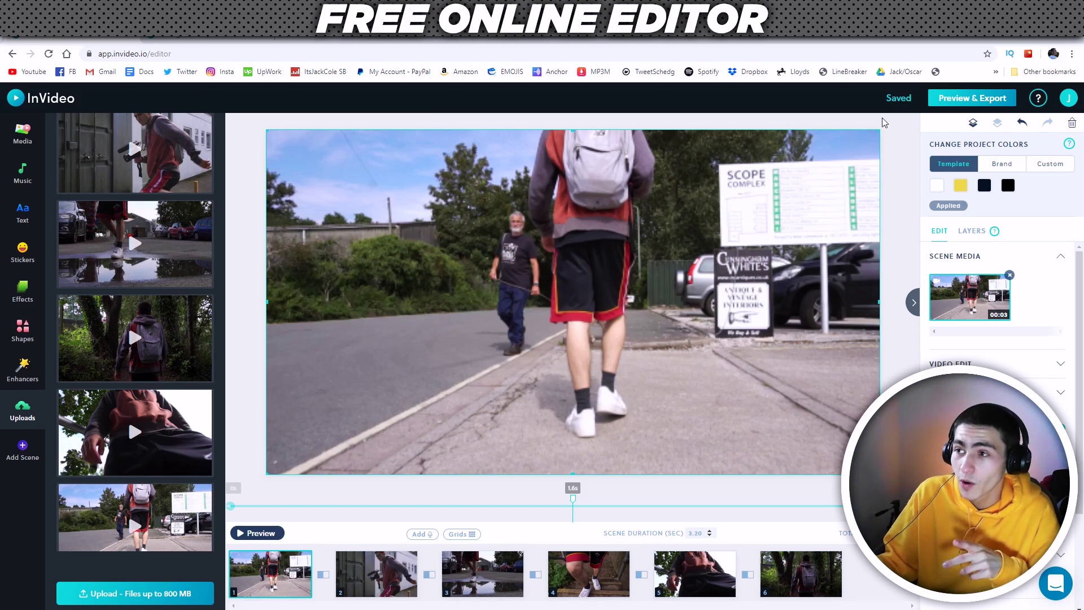
Preview the full 18-second six-scene video, return to editing, and bring up the Music library.
{"action": "left_click", "coordinate": [972, 98]}
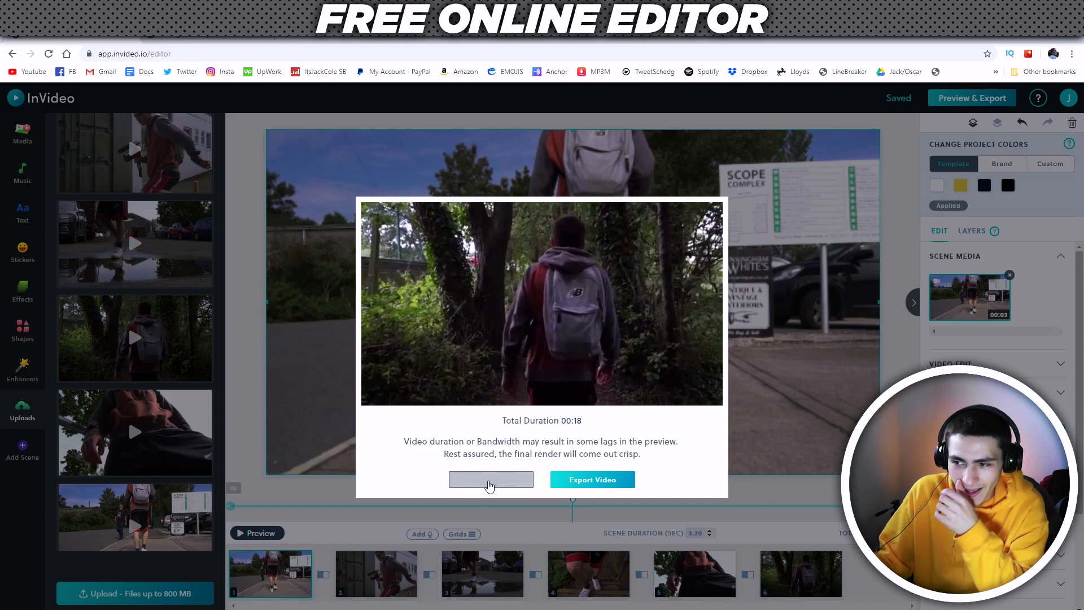
{"action": "left_click", "coordinate": [489, 479]}
{"action": "left_click", "coordinate": [22, 180]}
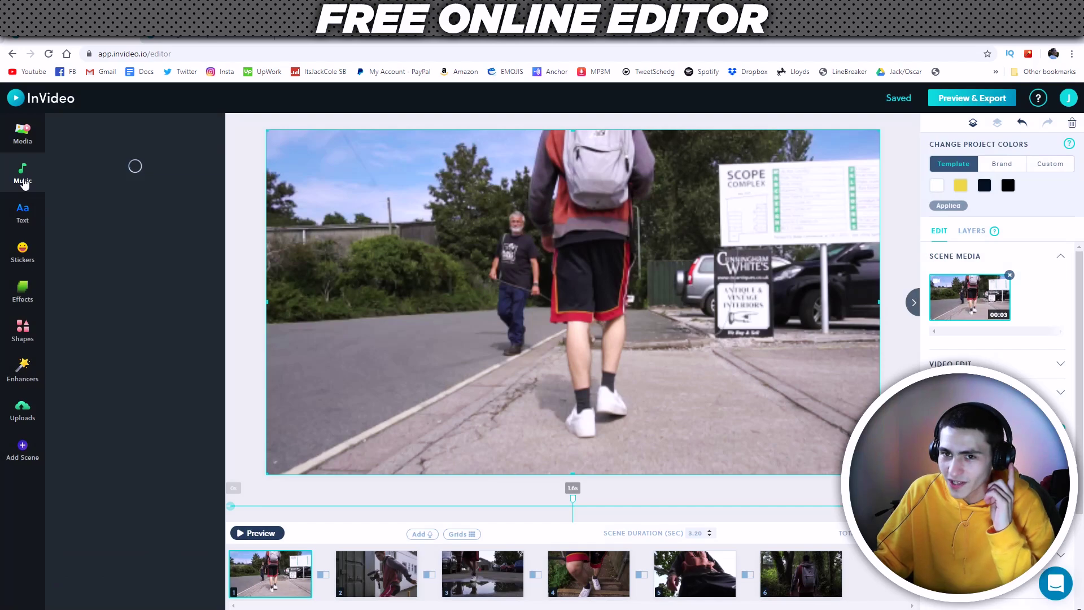
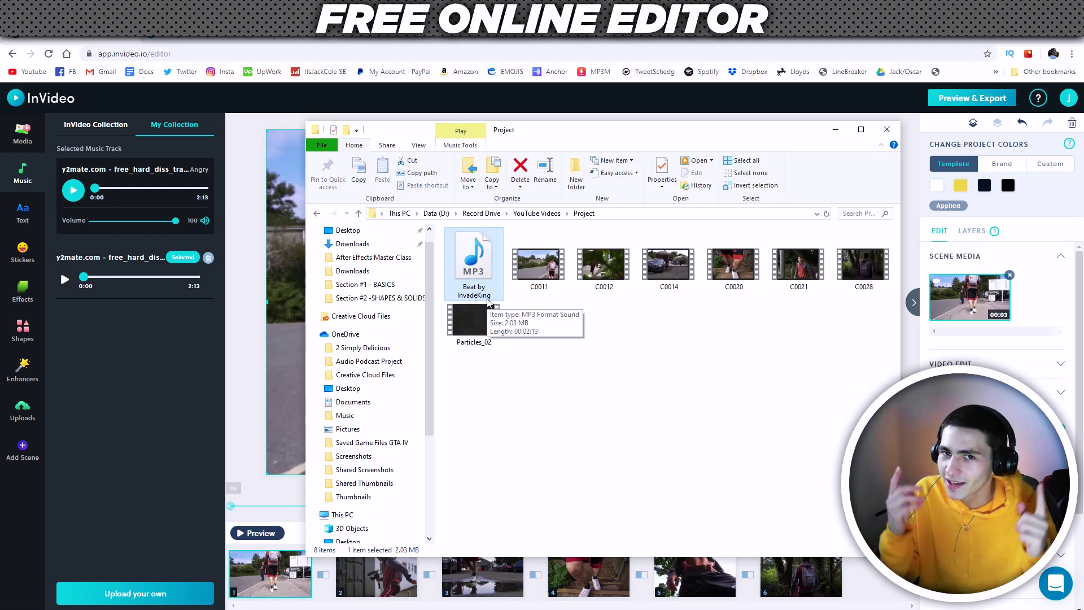
Bring the InVideo editor in front of the file window and preview the video so far.
{"action": "left_click", "coordinate": [135, 355]}
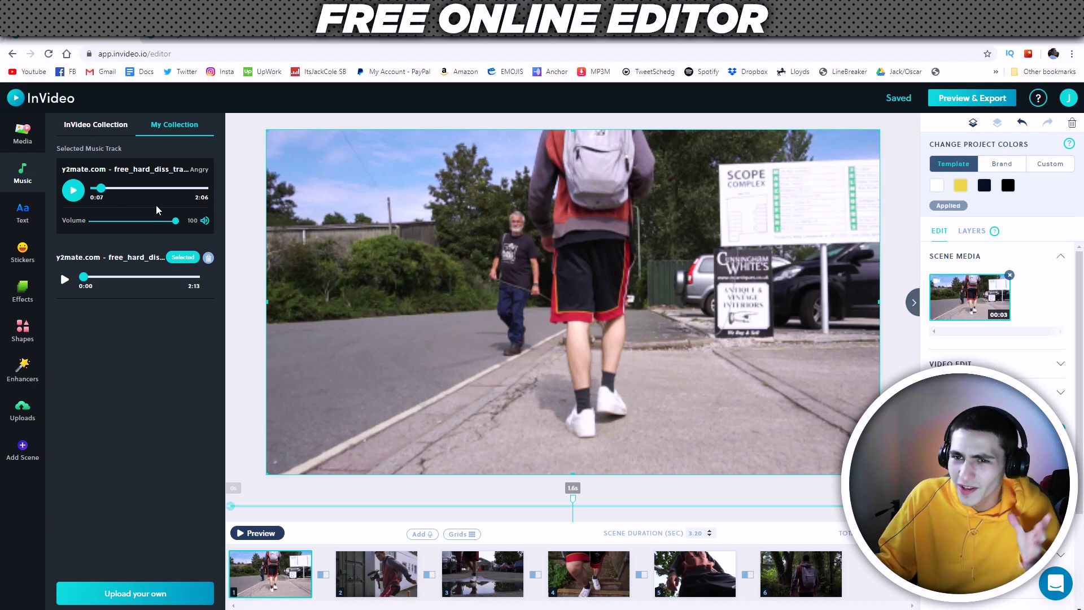
{"action": "left_click", "coordinate": [977, 102]}
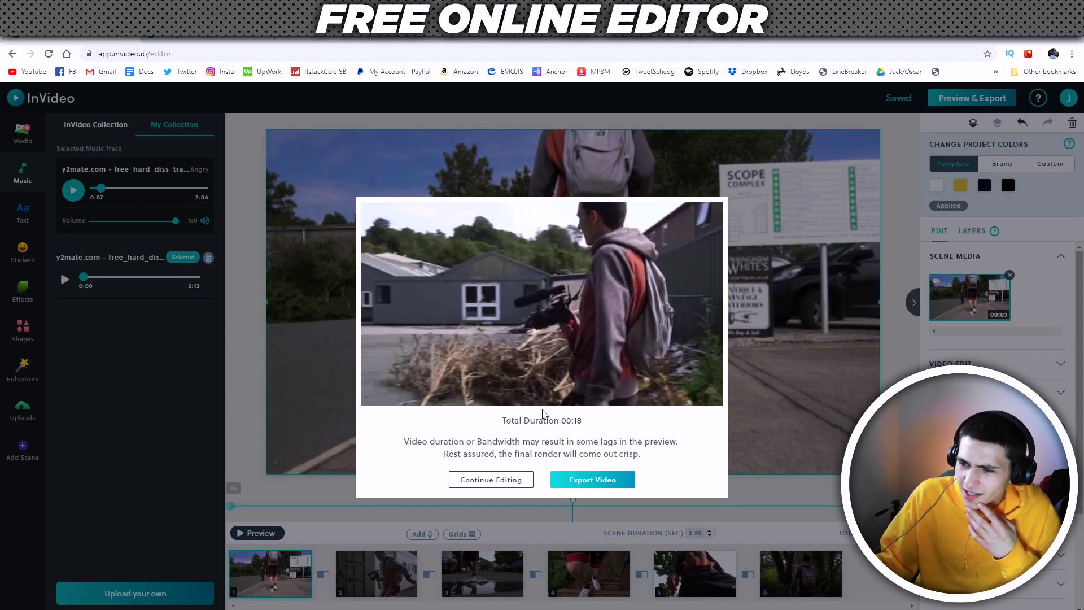
{"action": "left_click", "coordinate": [502, 481]}
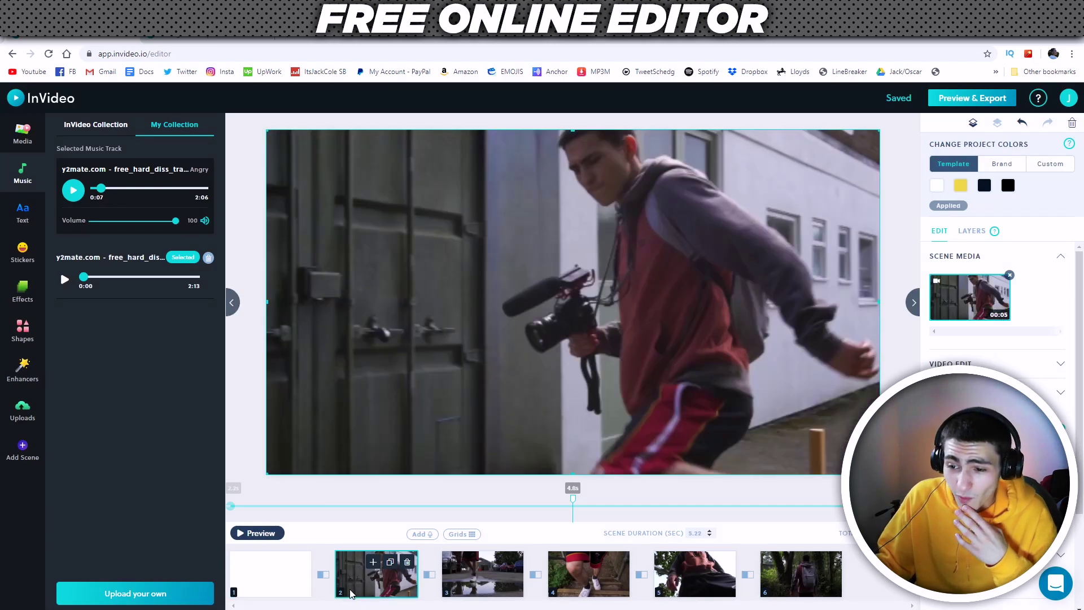
Watch the full 18-second video with music again, then return to editing.
{"action": "left_click_drag", "start_coordinate": [356, 589], "coordinate": [816, 493]}
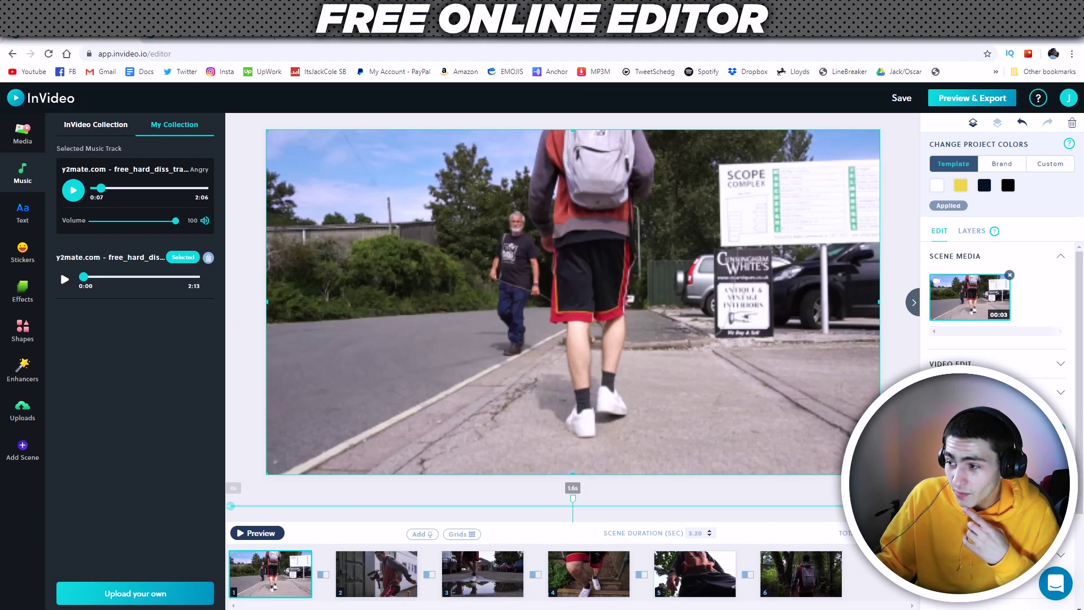
{"action": "left_click", "coordinate": [979, 99]}
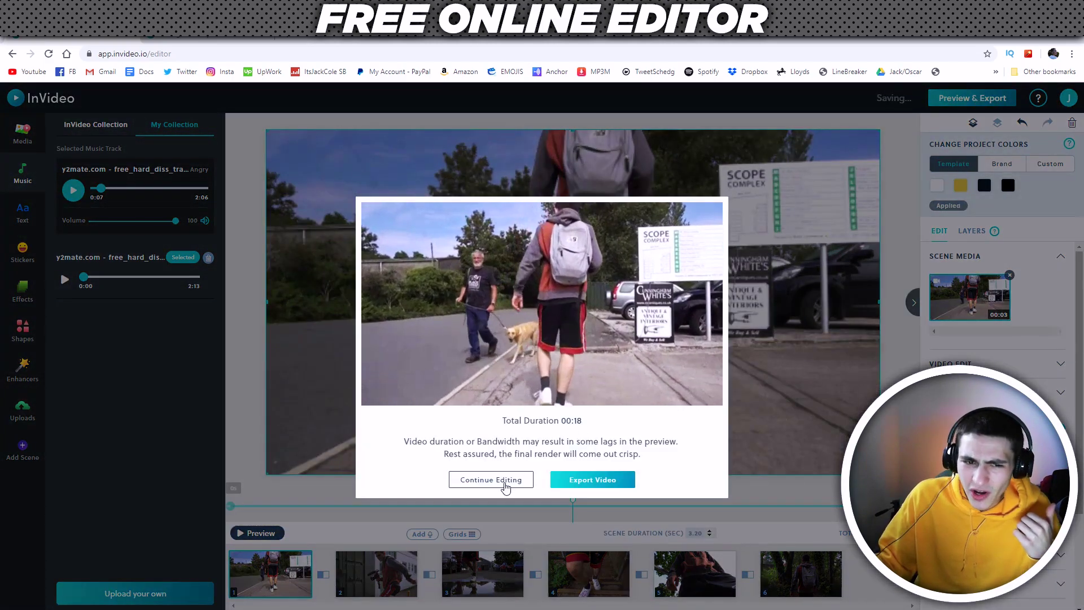
{"action": "left_click", "coordinate": [491, 479]}
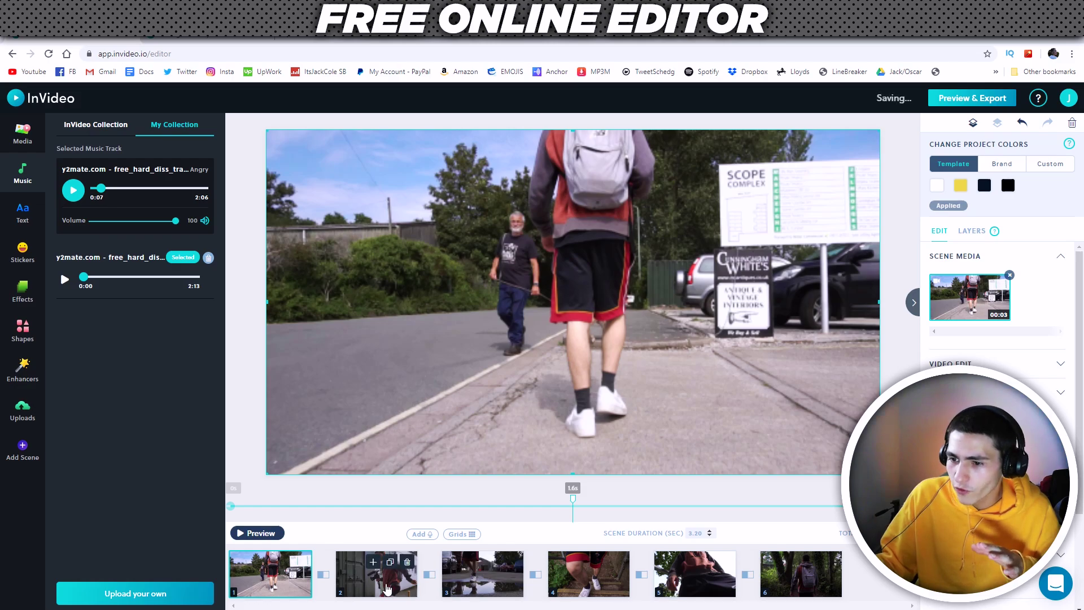
Review the clips in scene 2, scene 3 (puddle), scene 4 (stairs) and scene 5.
{"action": "left_click", "coordinate": [373, 562]}
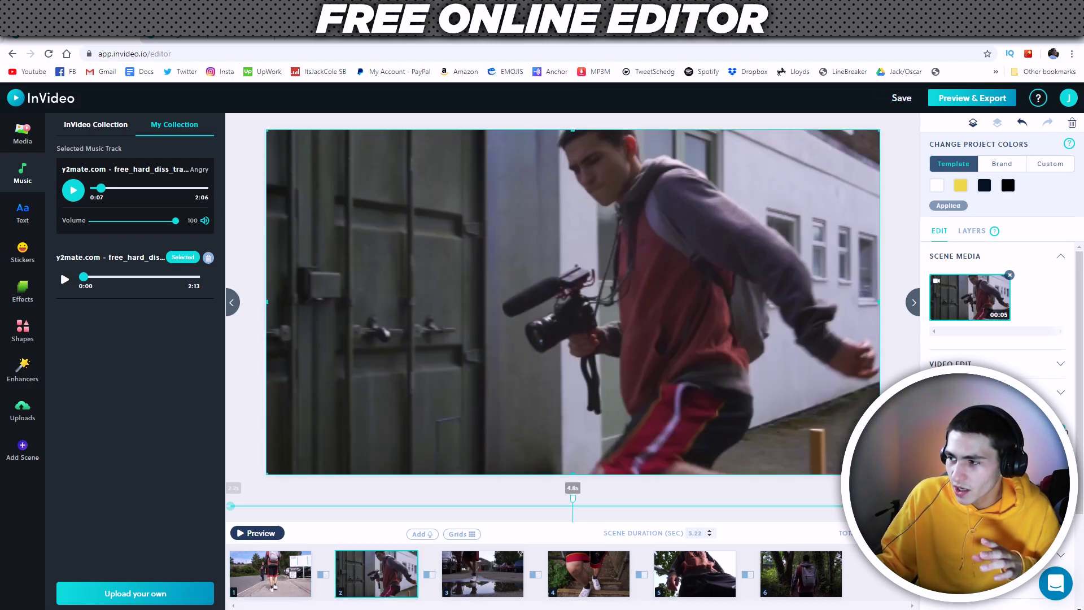
{"action": "left_click", "coordinate": [482, 575]}
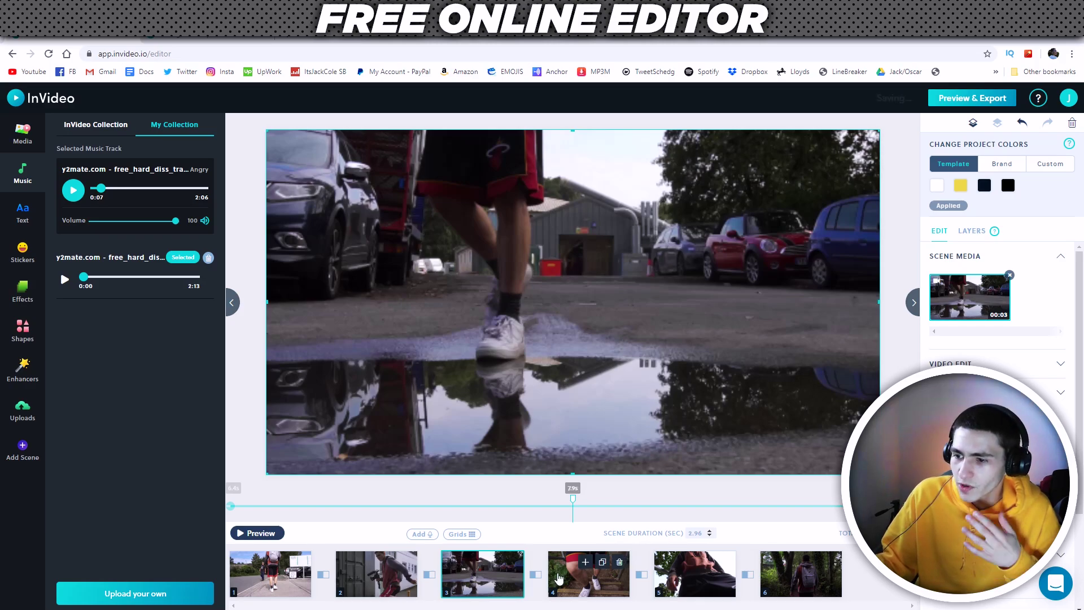
{"action": "left_click", "coordinate": [584, 582]}
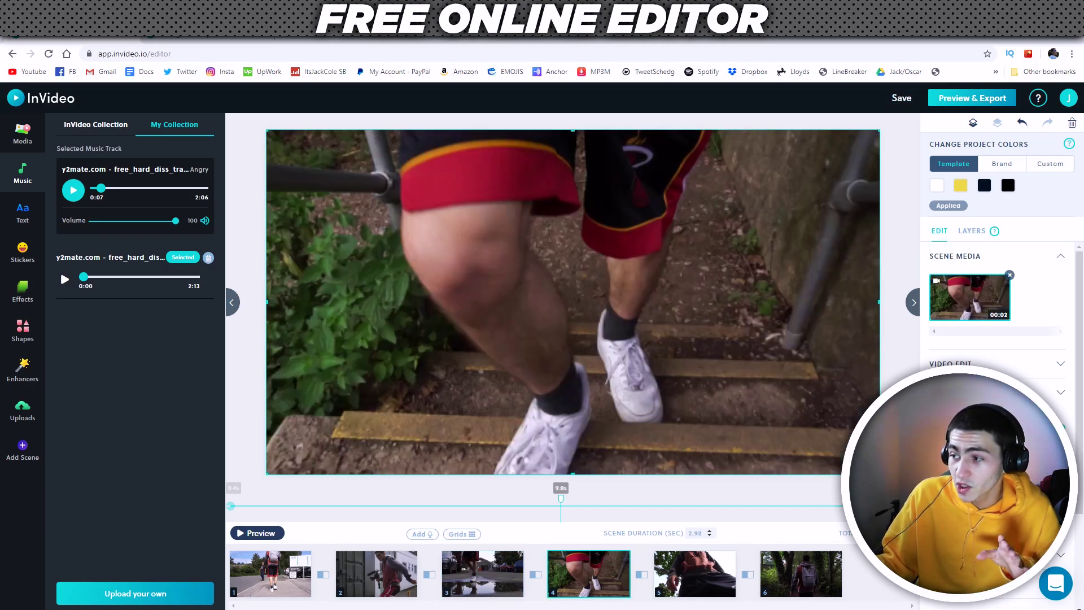
{"action": "left_click", "coordinate": [694, 581]}
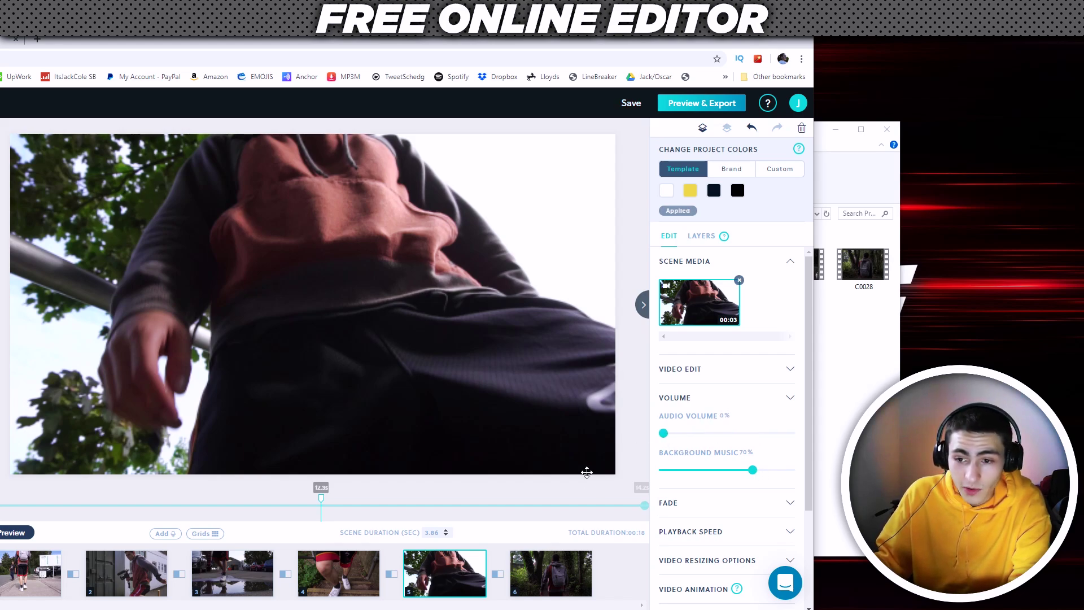
Raise background music to 70% on scene 1, verify scenes 2–6, and maximize the editor.
{"action": "left_click", "coordinate": [22, 587]}
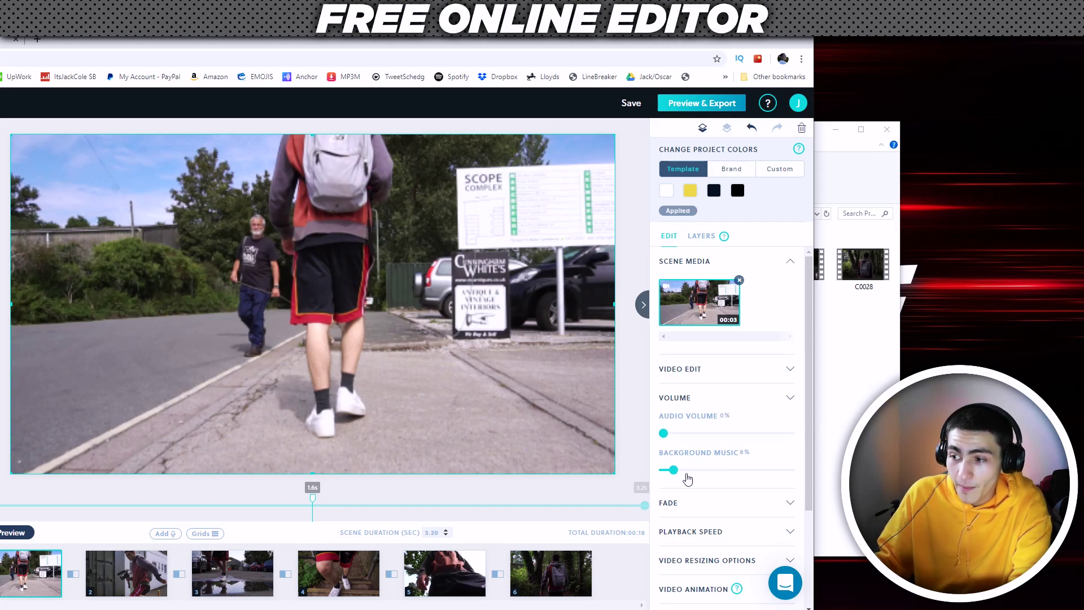
{"action": "left_click_drag", "start_coordinate": [687, 479], "coordinate": [753, 469]}
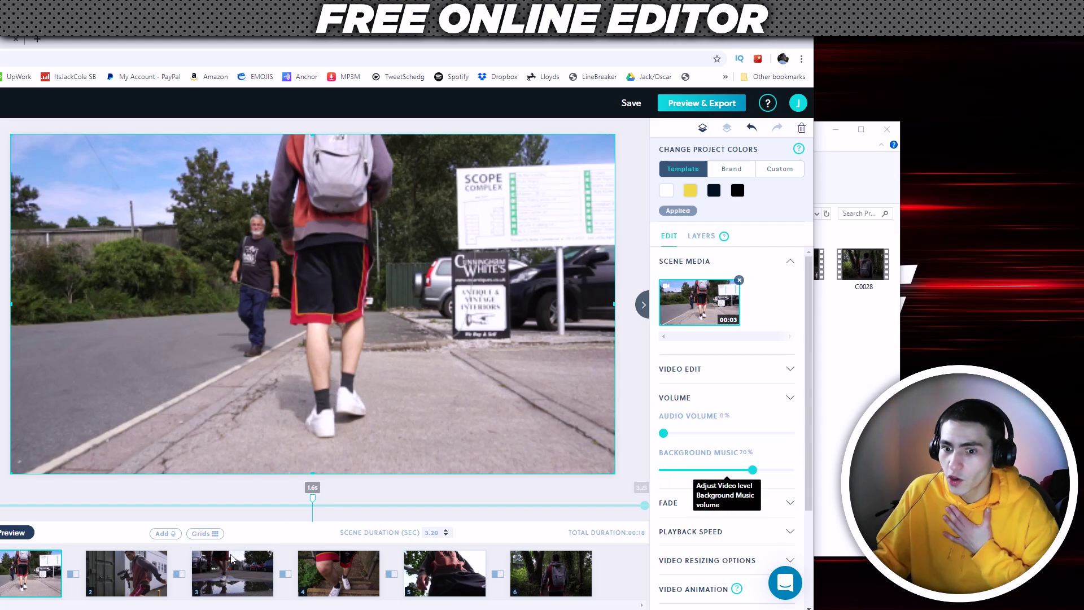
{"action": "left_click", "coordinate": [129, 571]}
{"action": "left_click", "coordinate": [232, 591]}
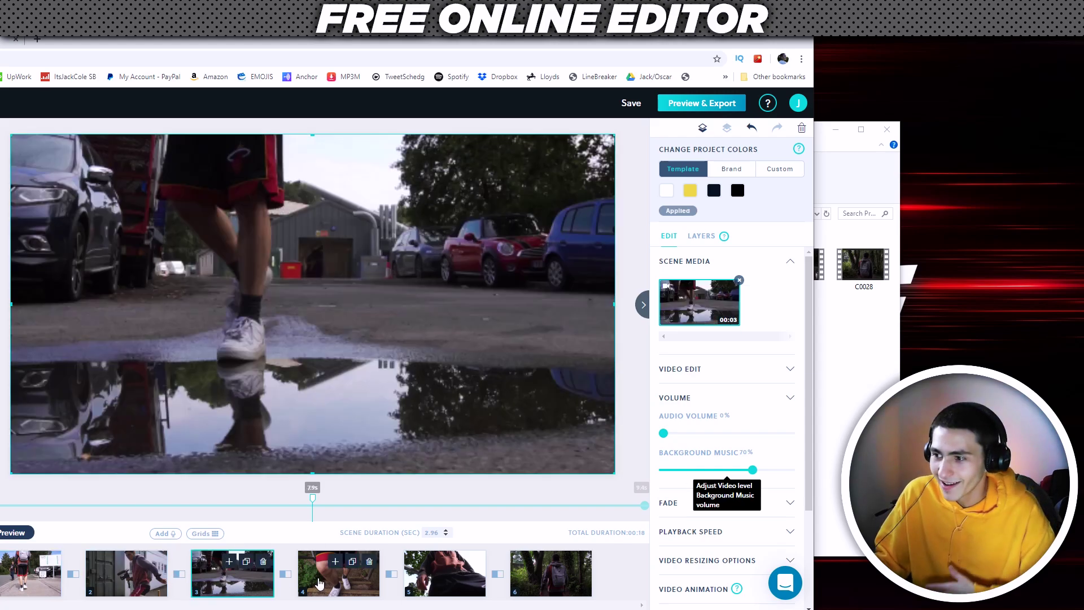
{"action": "left_click", "coordinate": [342, 588]}
{"action": "left_click", "coordinate": [412, 590]}
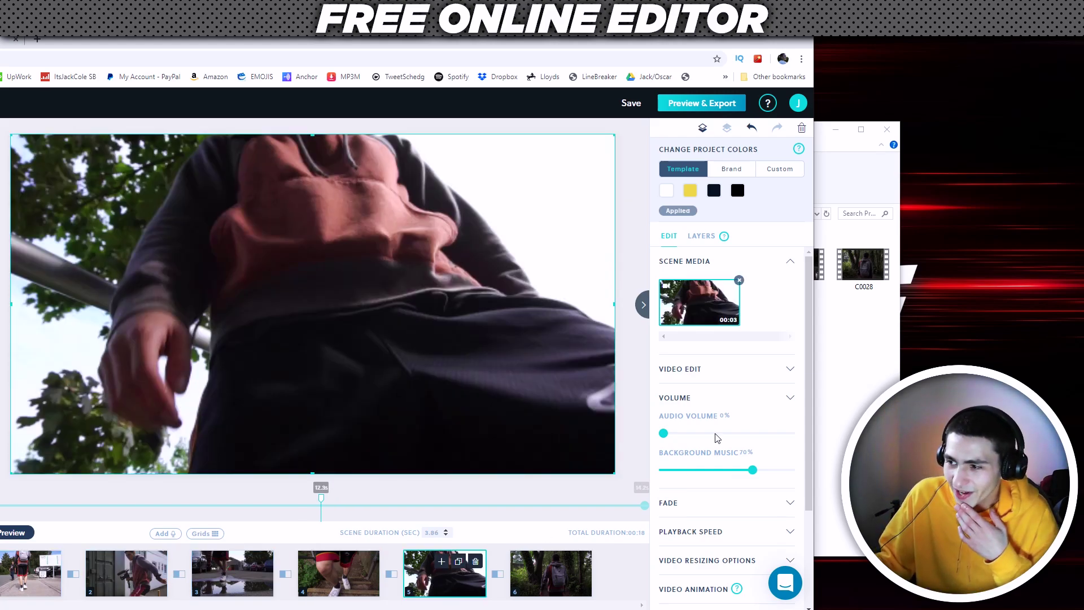
{"action": "left_click", "coordinate": [553, 579]}
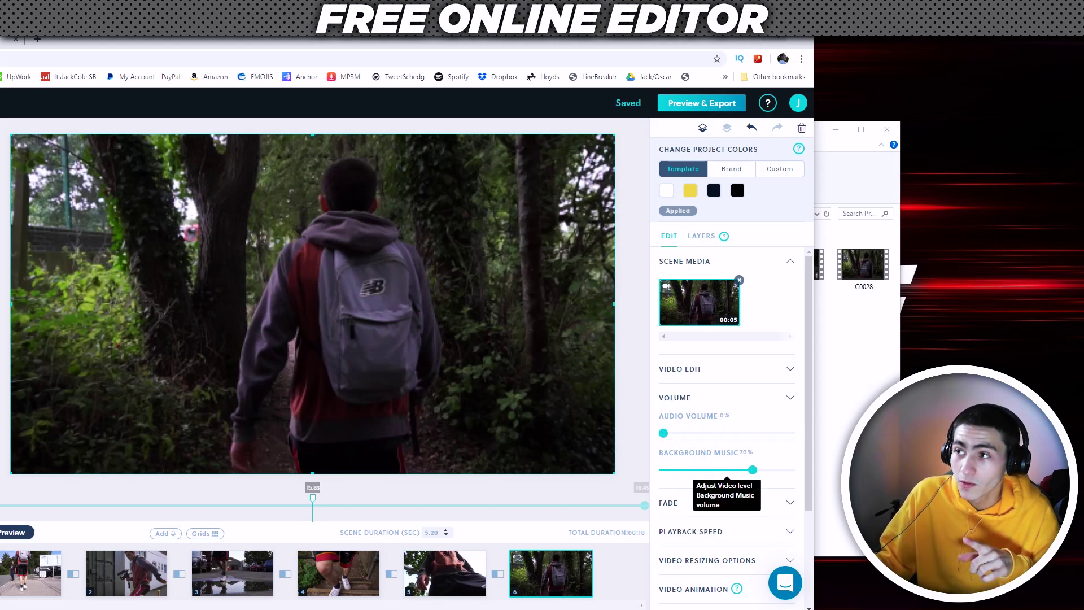
{"action": "key", "text": "super+Up"}
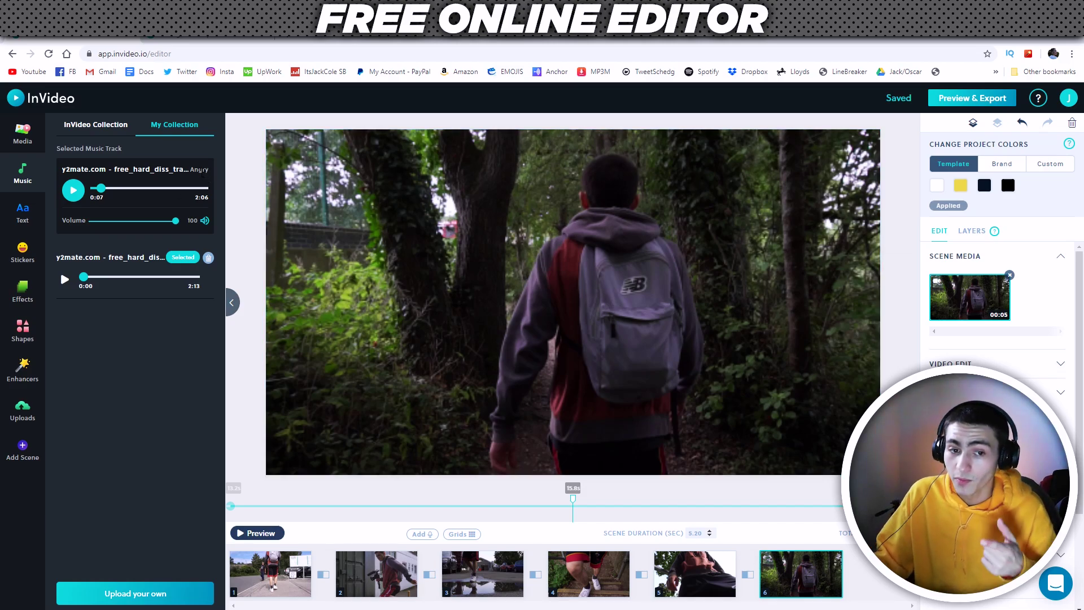
{"action": "left_click", "coordinate": [323, 576]}
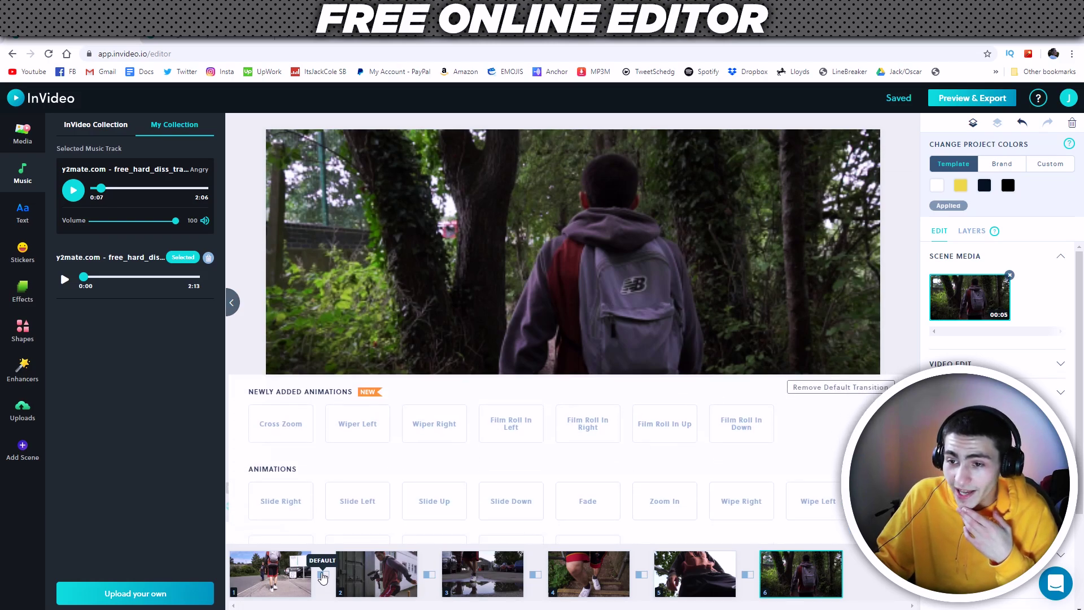
{"action": "left_click", "coordinate": [322, 576]}
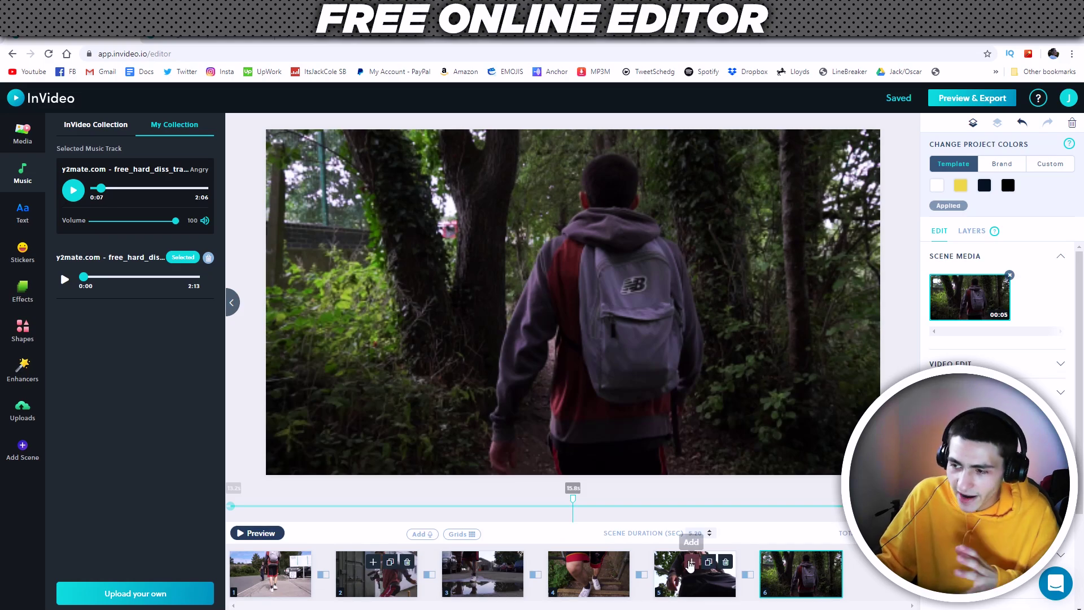
{"action": "left_click", "coordinate": [982, 101]}
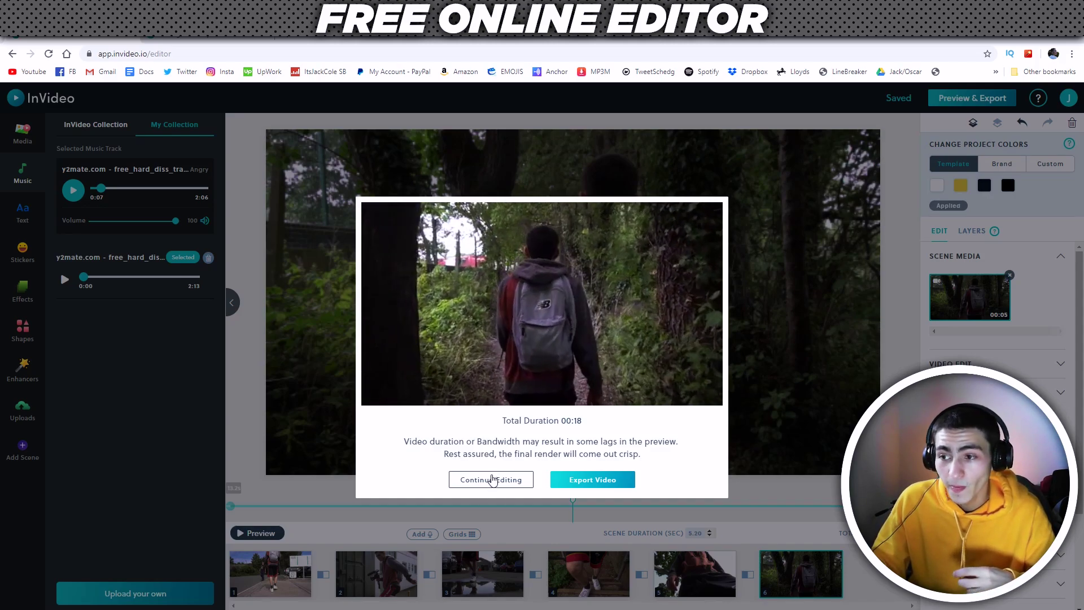
{"action": "left_click", "coordinate": [490, 484]}
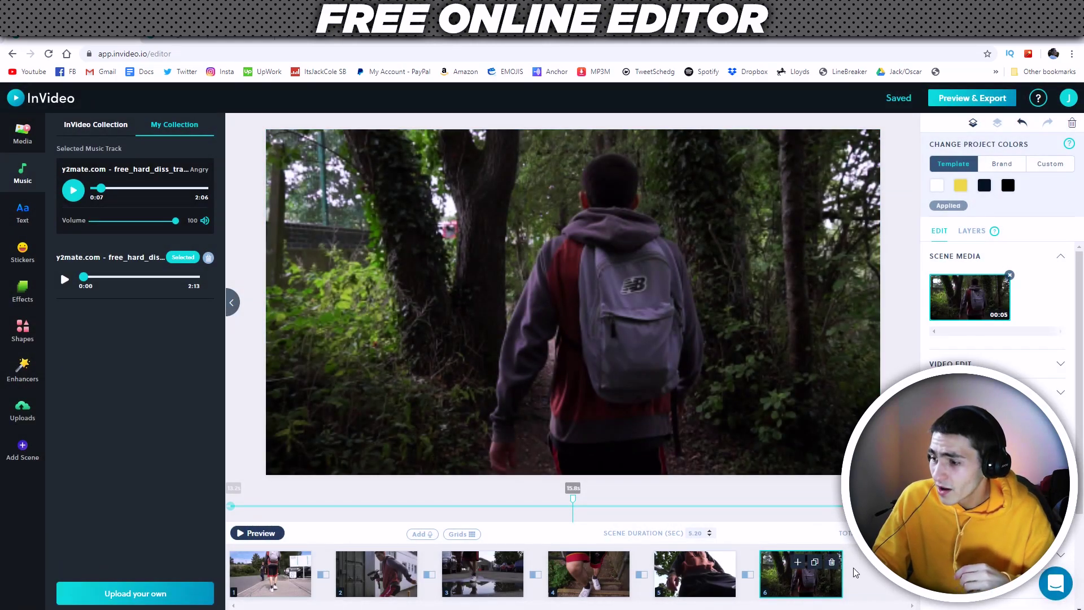
Duplicate the forest scene and replace its footage with the uploaded dark particles clip.
{"action": "left_click", "coordinate": [815, 562]}
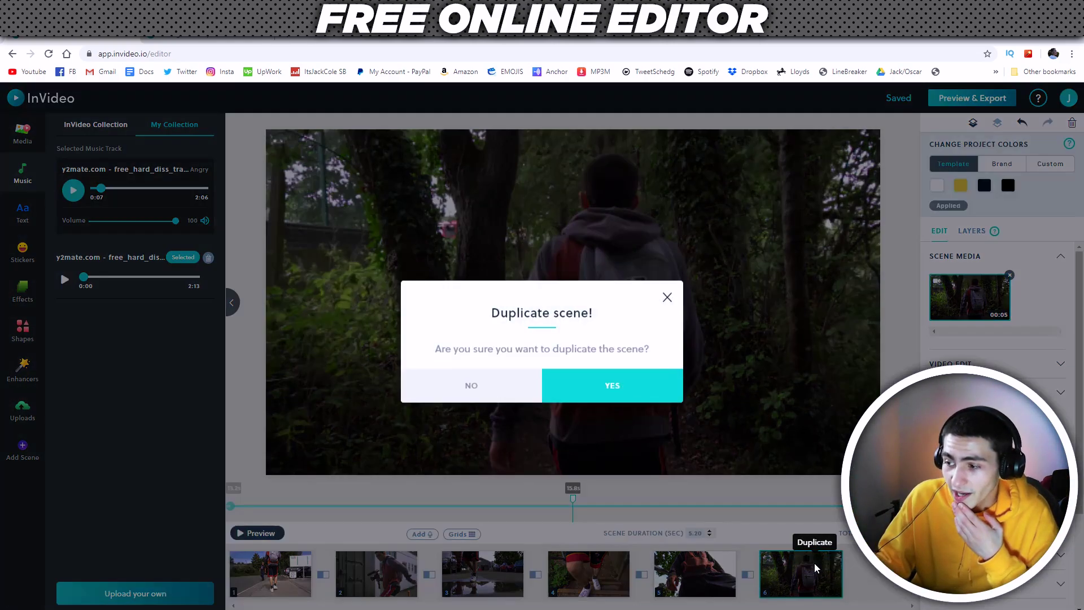
{"action": "left_click", "coordinate": [614, 395]}
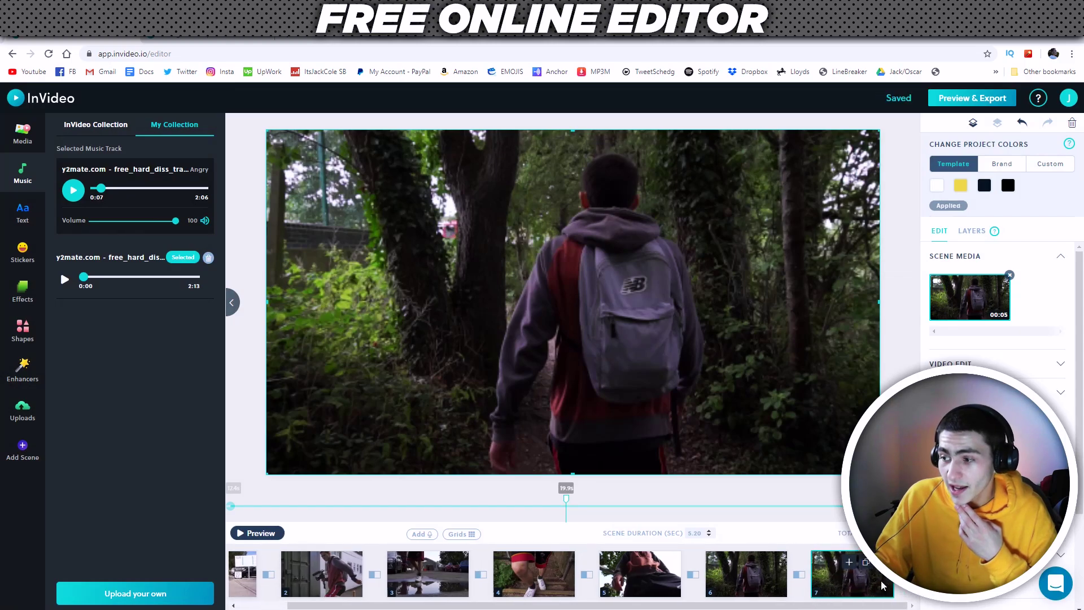
{"action": "left_click", "coordinate": [23, 290]}
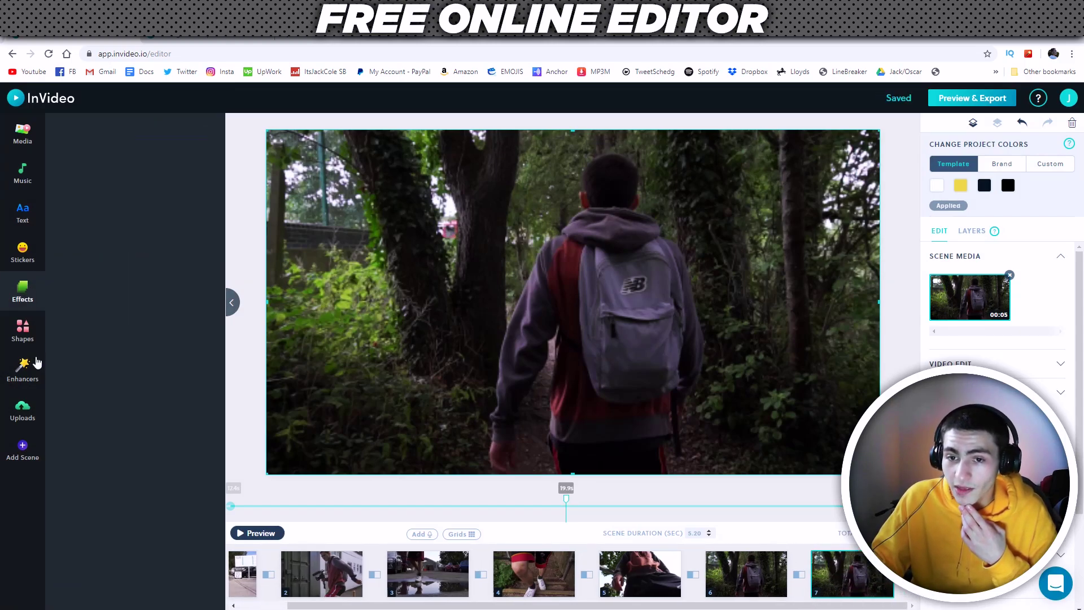
{"action": "left_click", "coordinate": [23, 410]}
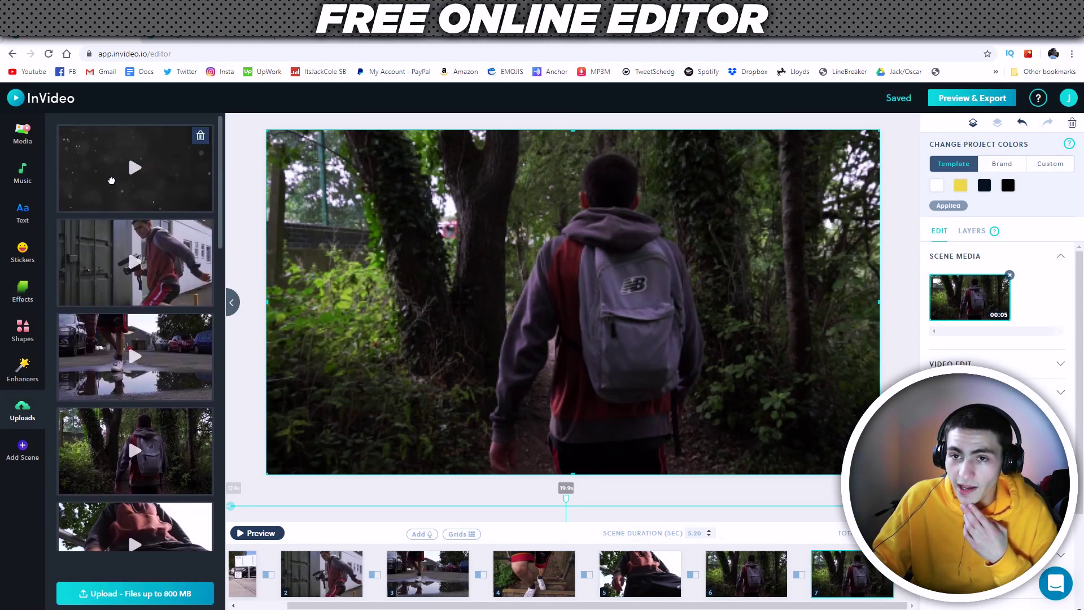
{"action": "left_click_drag", "start_coordinate": [135, 169], "coordinate": [574, 416]}
{"action": "left_click", "coordinate": [446, 421]}
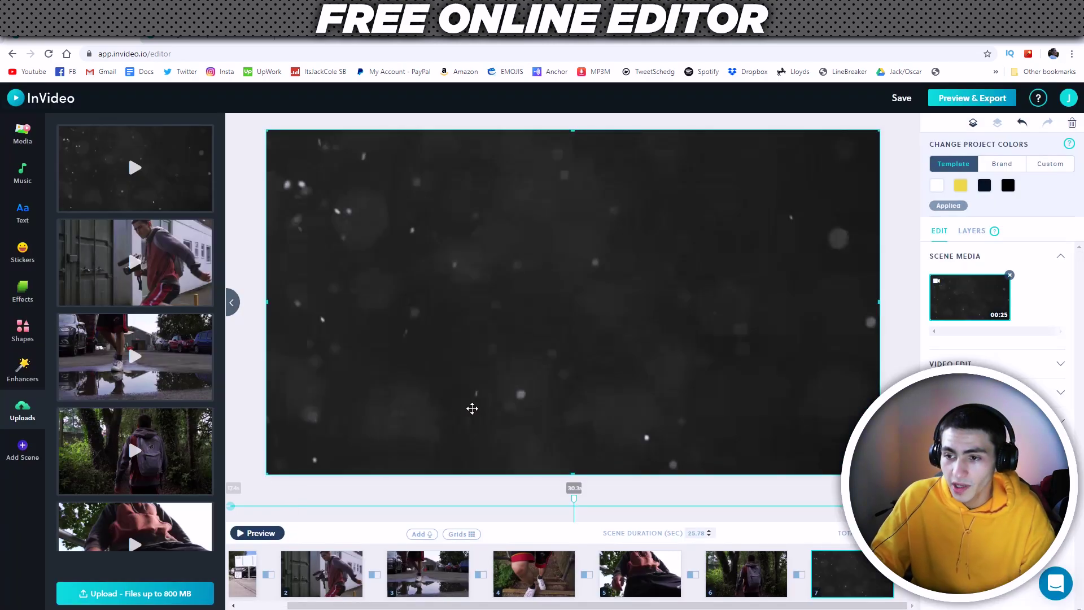
Play the new 25-second particles scene to check it.
{"action": "left_click", "coordinate": [273, 533]}
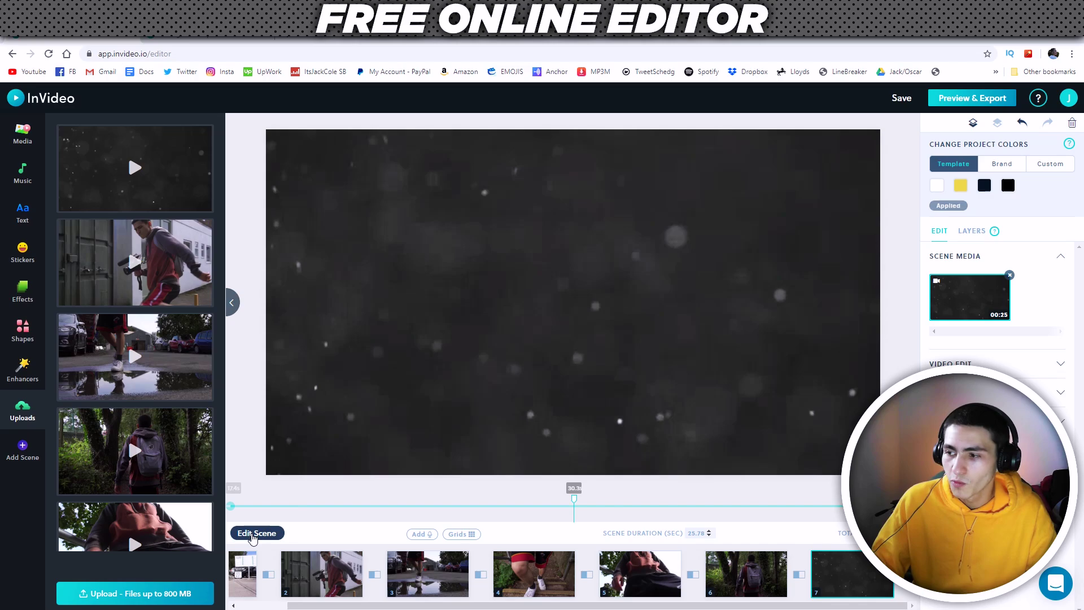
{"action": "left_click", "coordinate": [255, 533]}
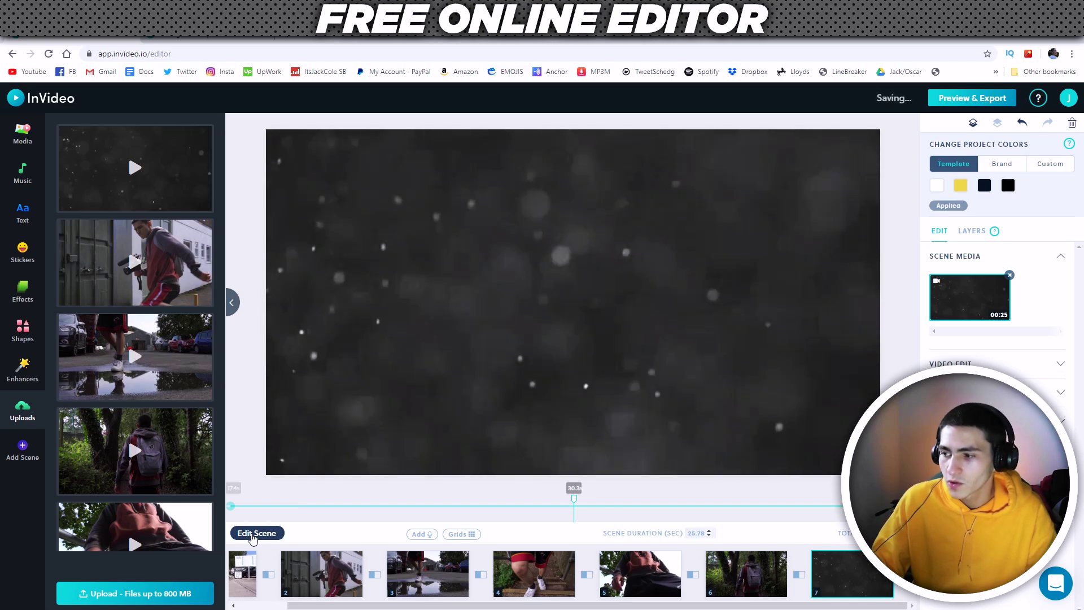
{"action": "left_click", "coordinate": [849, 562]}
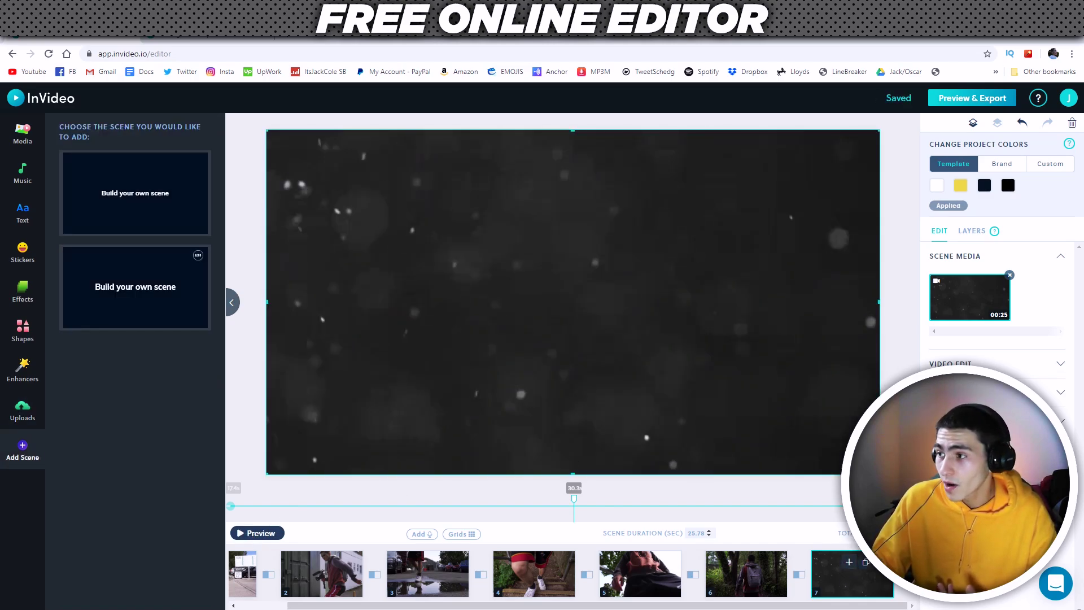
Add a Modern Broadway Lights text box to the final scene and centre it.
{"action": "left_click", "coordinate": [20, 214]}
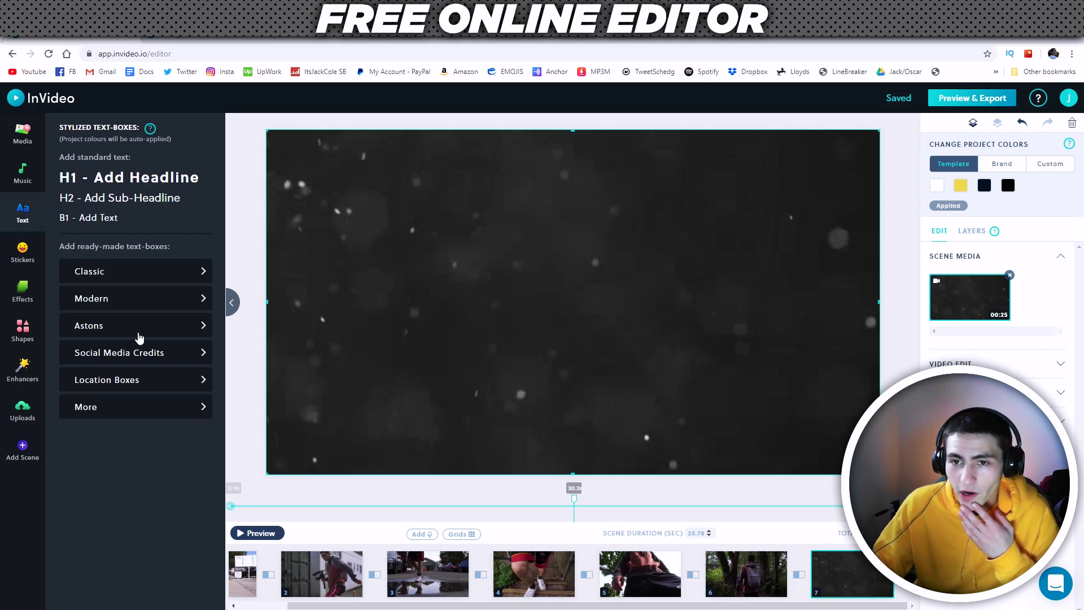
{"action": "left_click", "coordinate": [142, 300]}
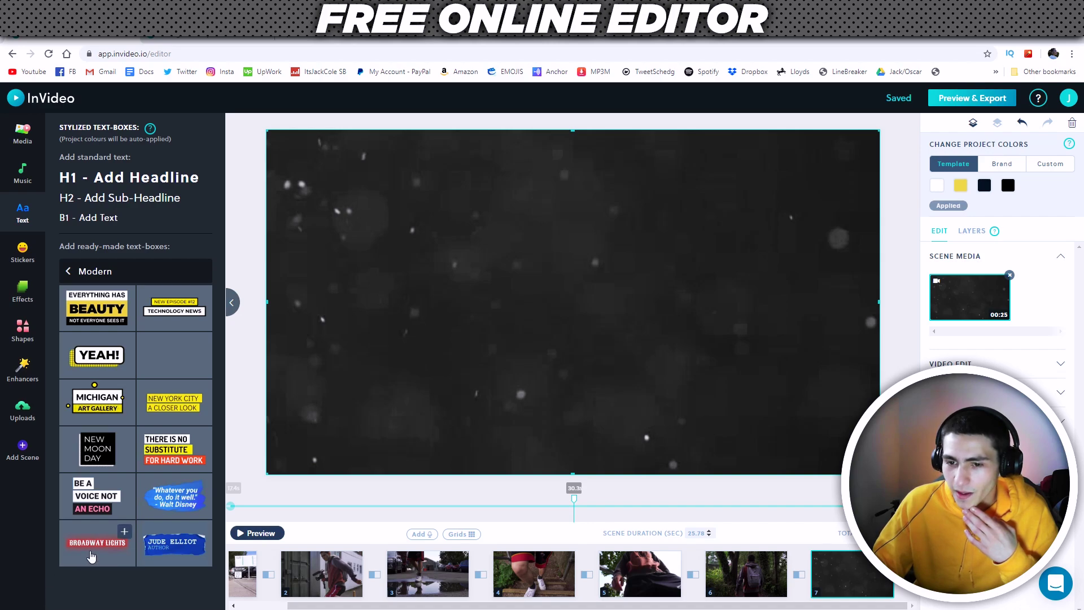
{"action": "left_click", "coordinate": [91, 556]}
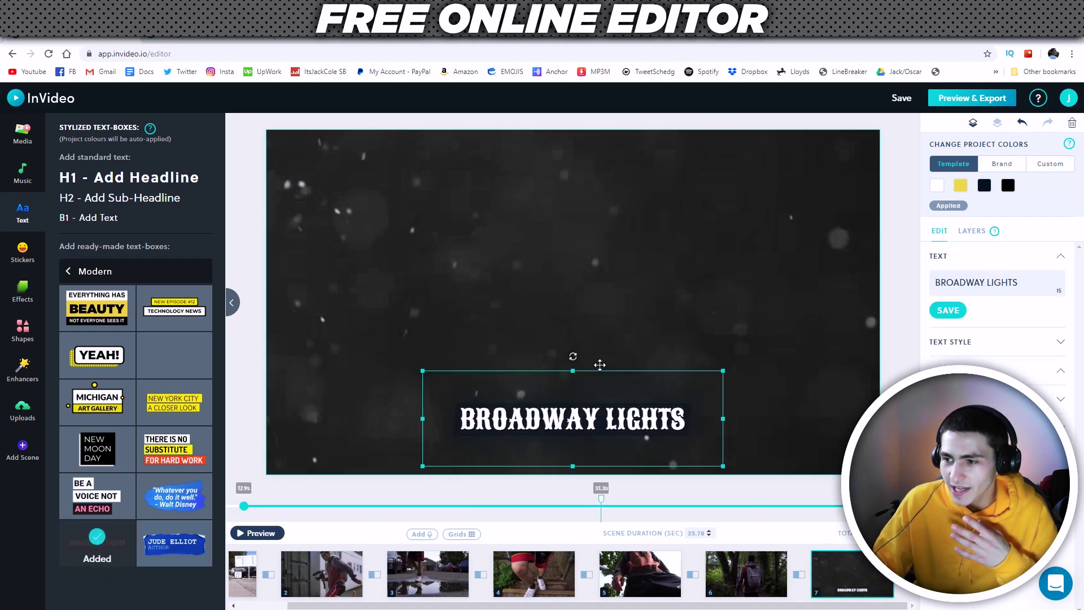
{"action": "left_click_drag", "start_coordinate": [600, 365], "coordinate": [623, 306]}
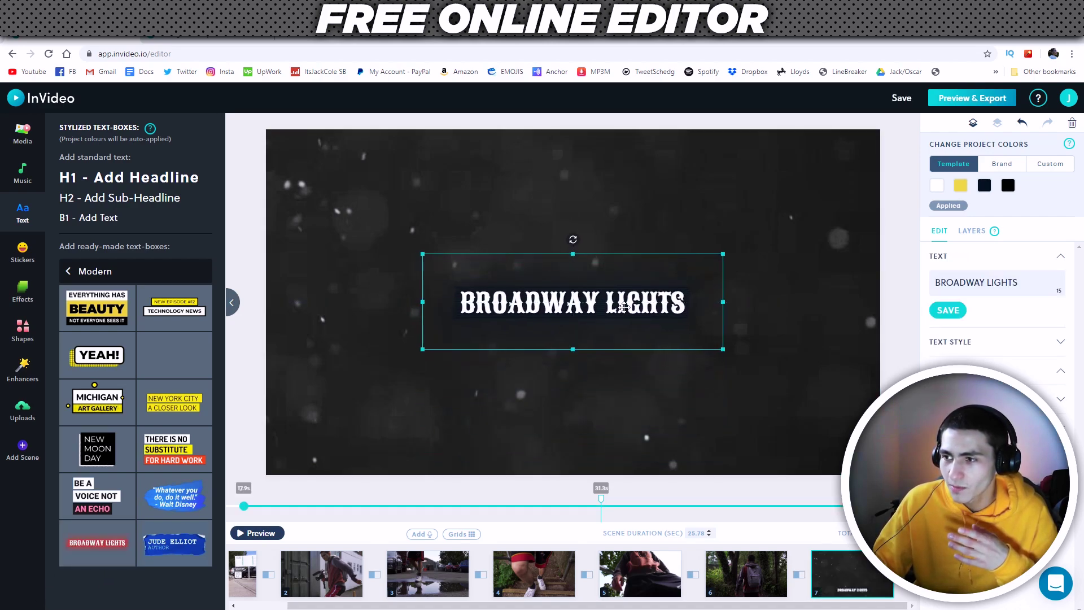
{"action": "triple_click", "coordinate": [623, 307]}
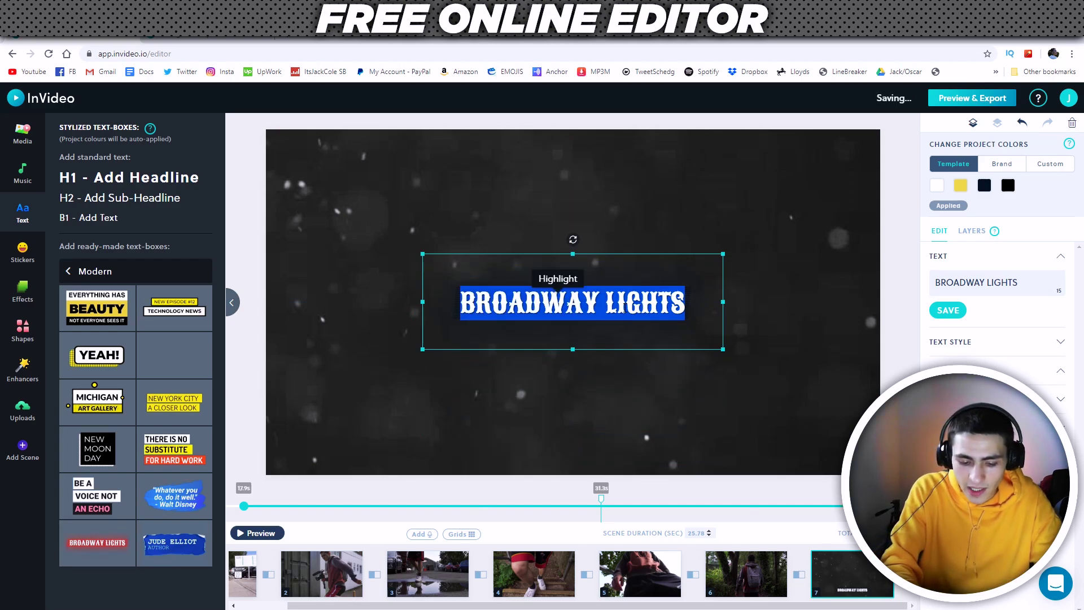
Enter the title 'Walk in the Park' with the author credit line beneath it.
{"action": "type", "text": "Walk in "}
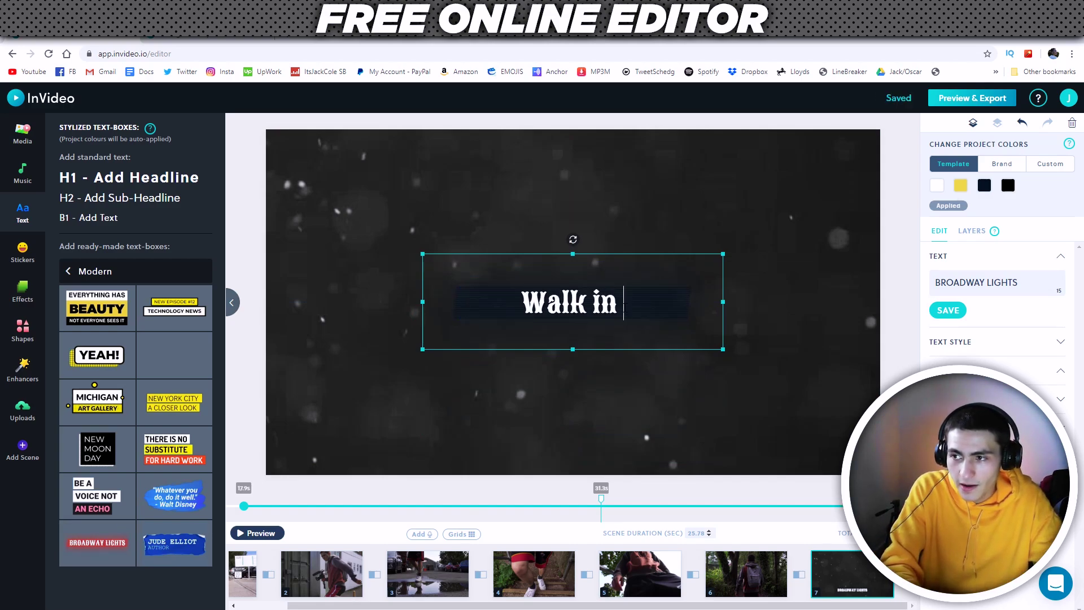
{"action": "type", "text": "the Park"}
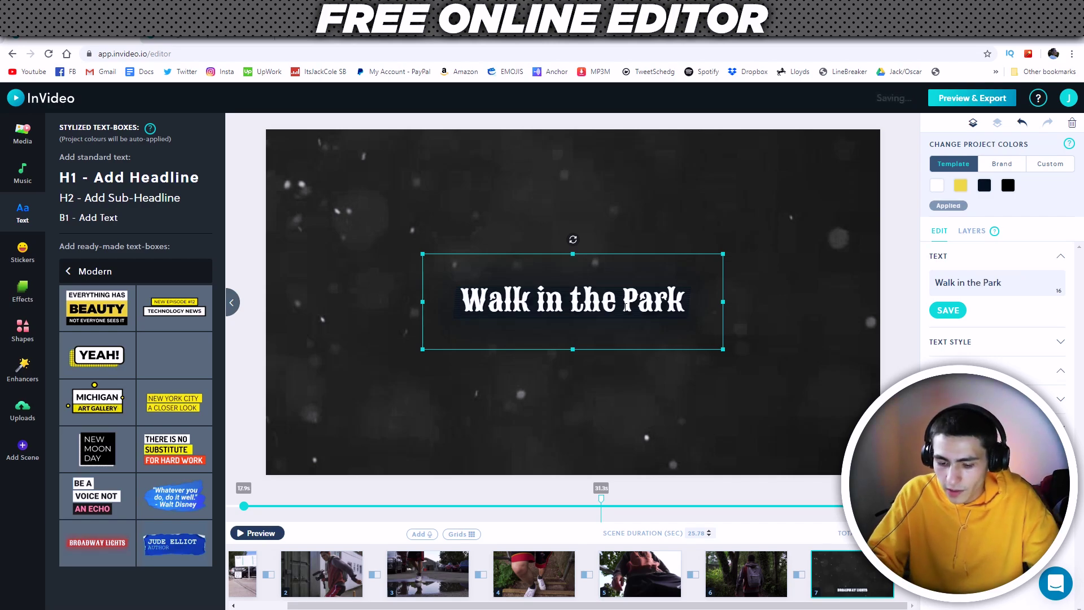
{"action": "key", "text": "ctrl+a"}
{"action": "key", "text": "BackSpace"}
{"action": "type", "text": "By Jackl C"}
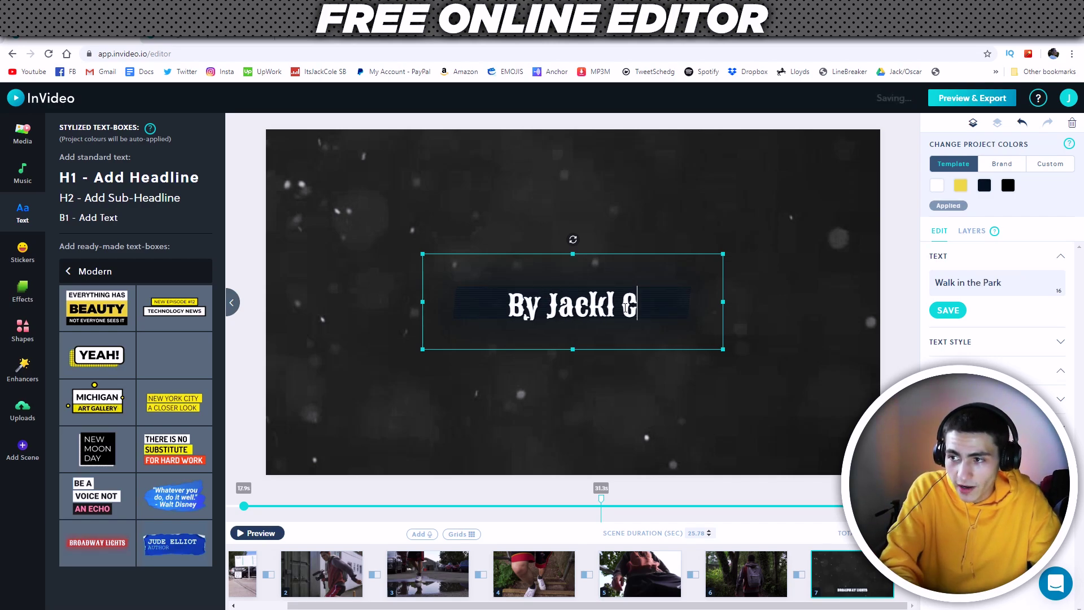
{"action": "key", "text": "BackSpace"}
{"action": "key", "text": "BackSpace"}
{"action": "key", "text": "BackSpace"}
{"action": "type", "text": "Cole"}
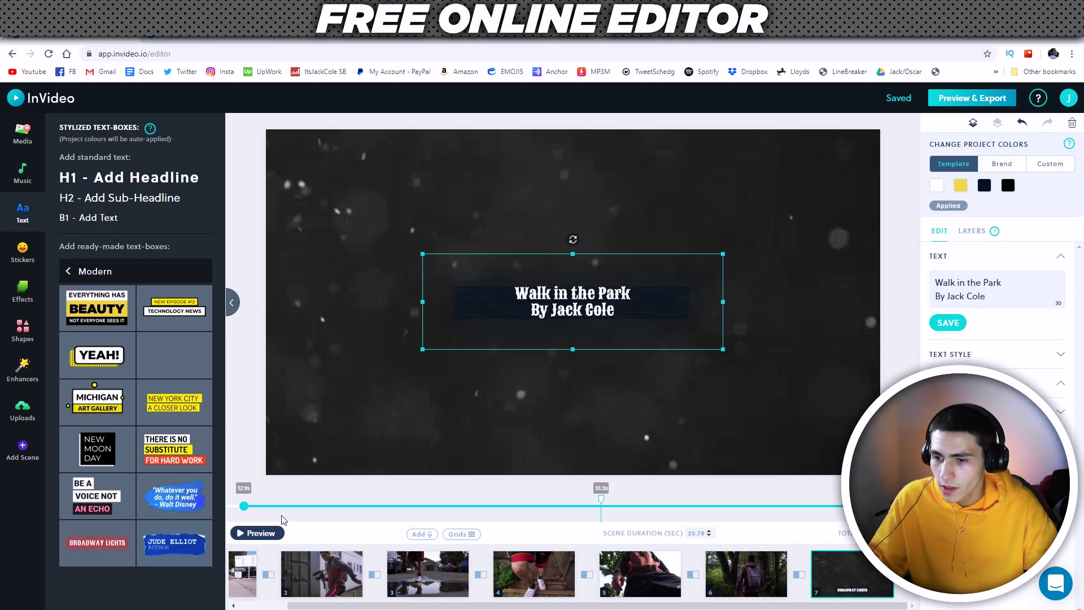
Play the end-title scene to check it, then select scene 1.
{"action": "left_click", "coordinate": [273, 532]}
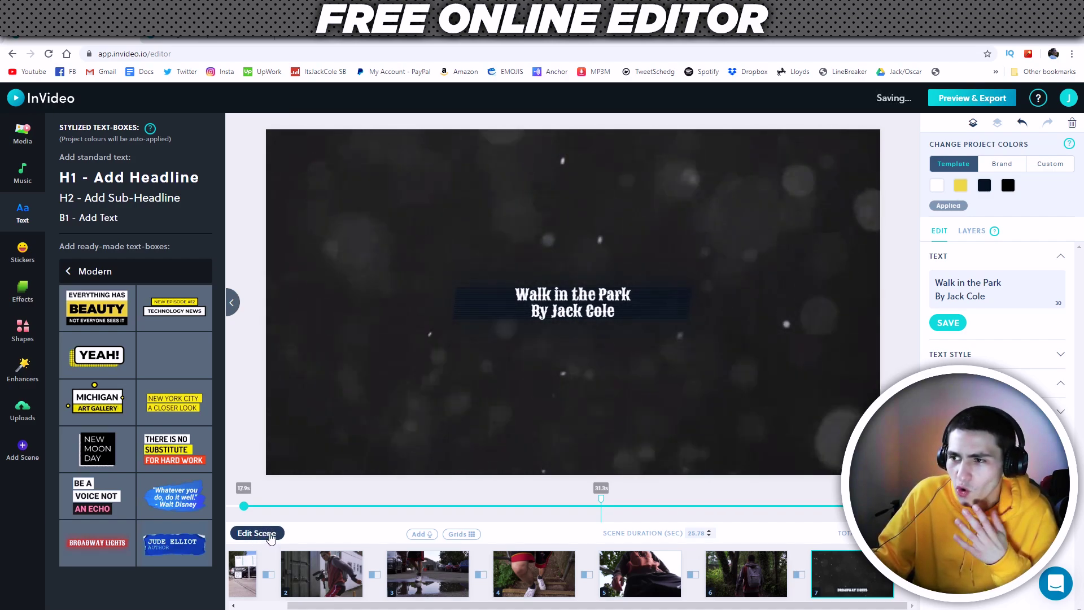
{"action": "left_click", "coordinate": [271, 537]}
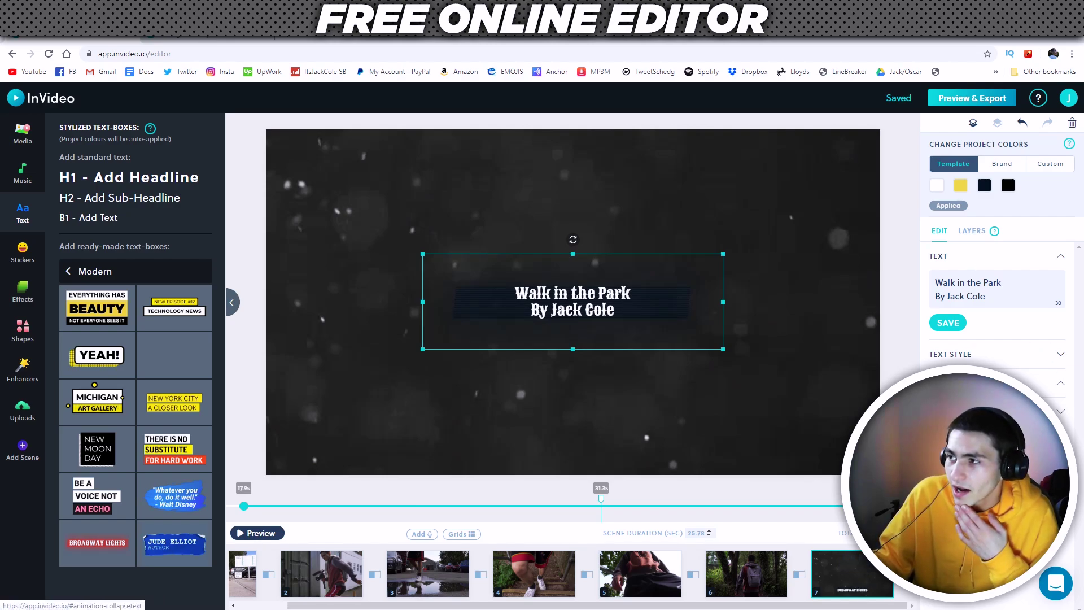
{"action": "mouse_move", "coordinate": [848, 586]}
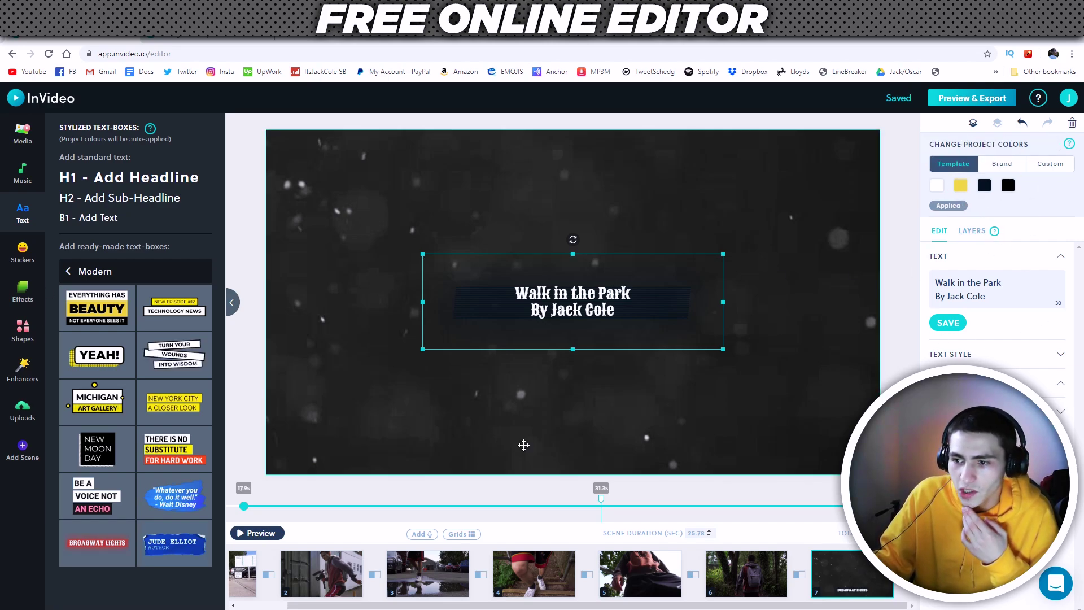
{"action": "left_click", "coordinate": [242, 591]}
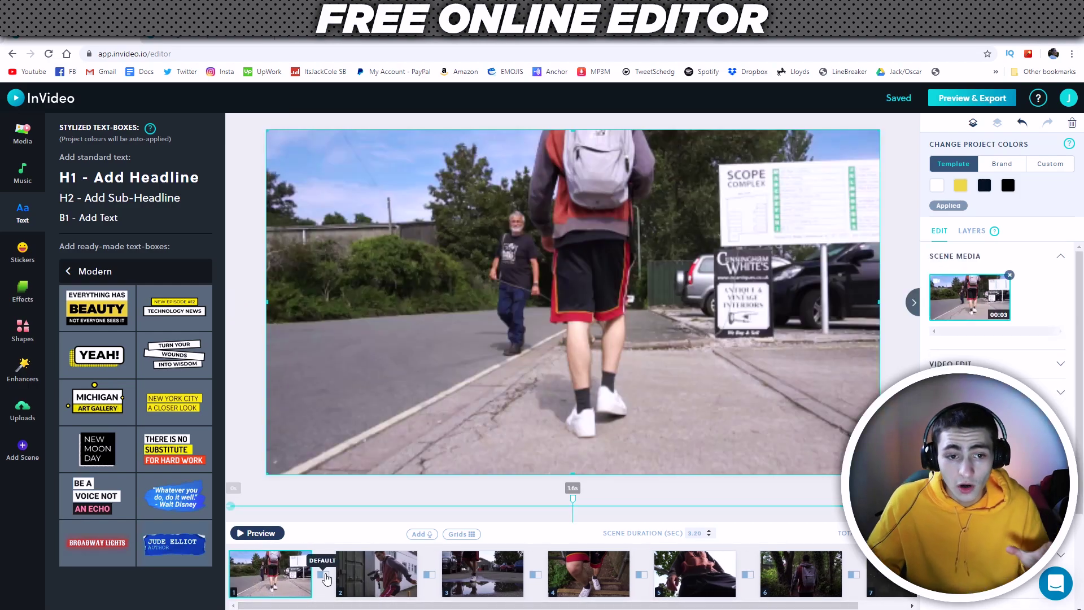
Apply a Cross Zoom transition between scenes 1 and 2 and preview the video.
{"action": "left_click", "coordinate": [325, 575]}
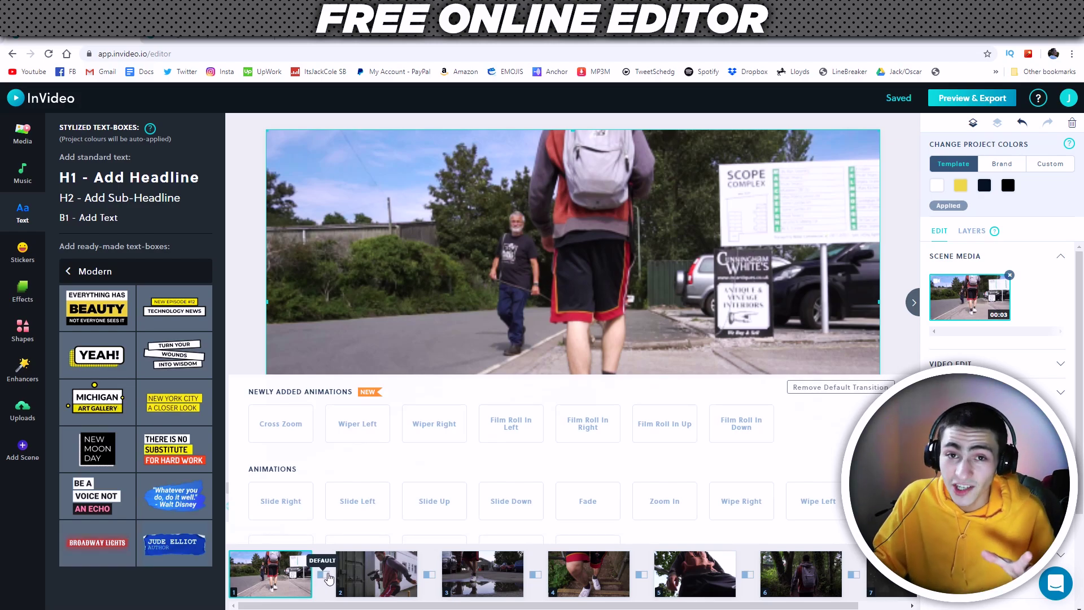
{"action": "left_click", "coordinate": [327, 575]}
{"action": "left_click", "coordinate": [326, 575]}
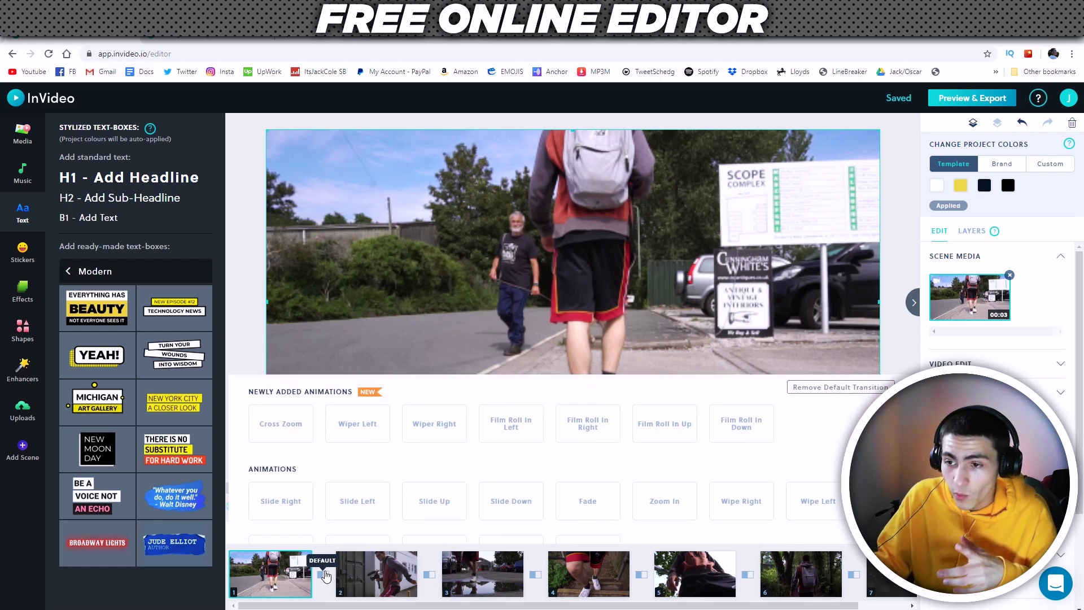
{"action": "left_click", "coordinate": [291, 429]}
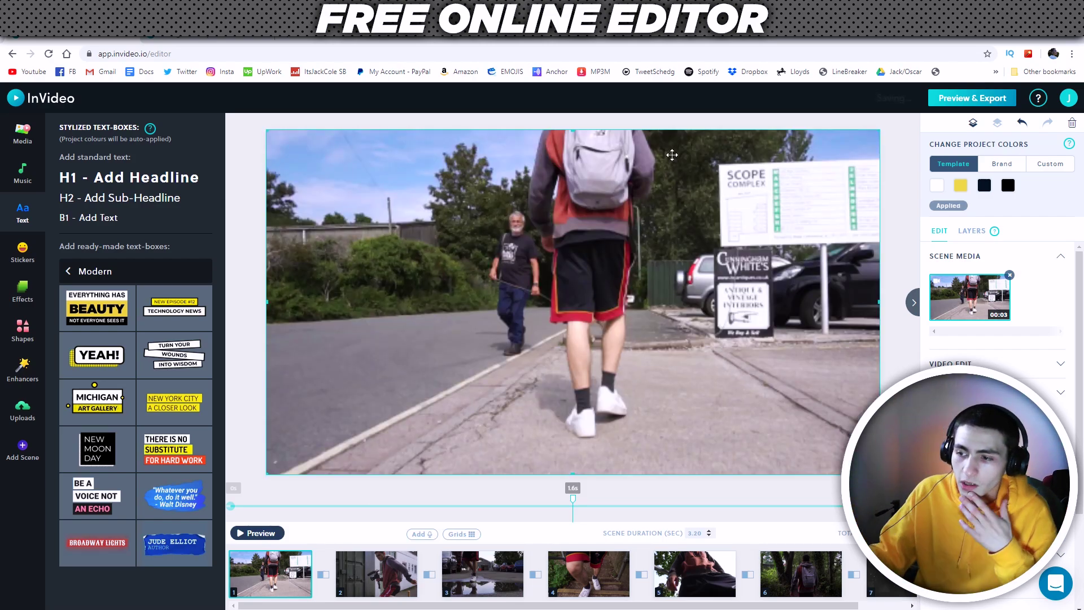
{"action": "left_click", "coordinate": [976, 99]}
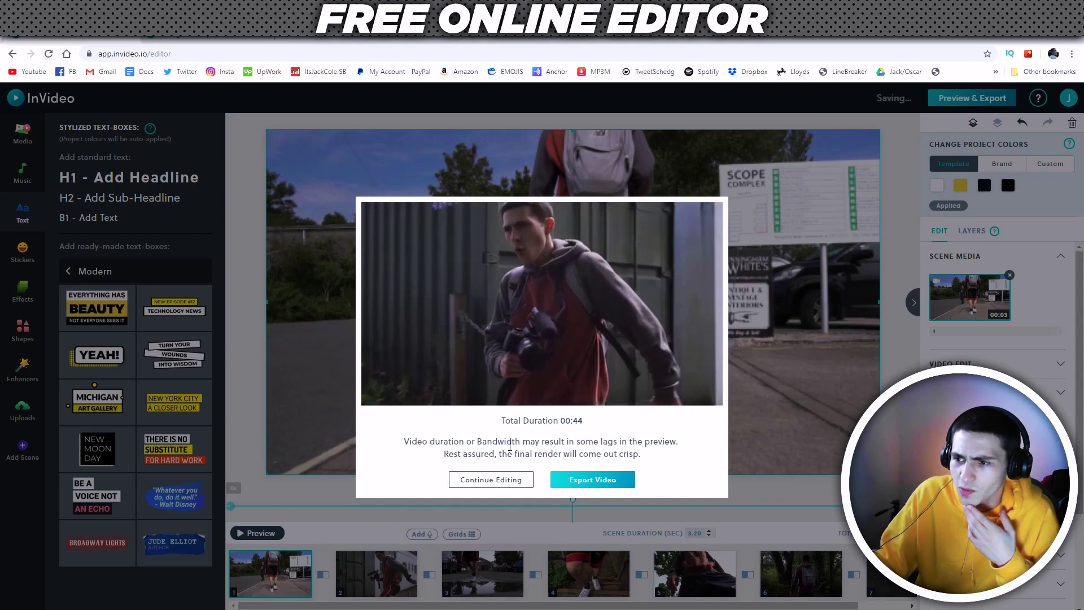
{"action": "left_click", "coordinate": [507, 480]}
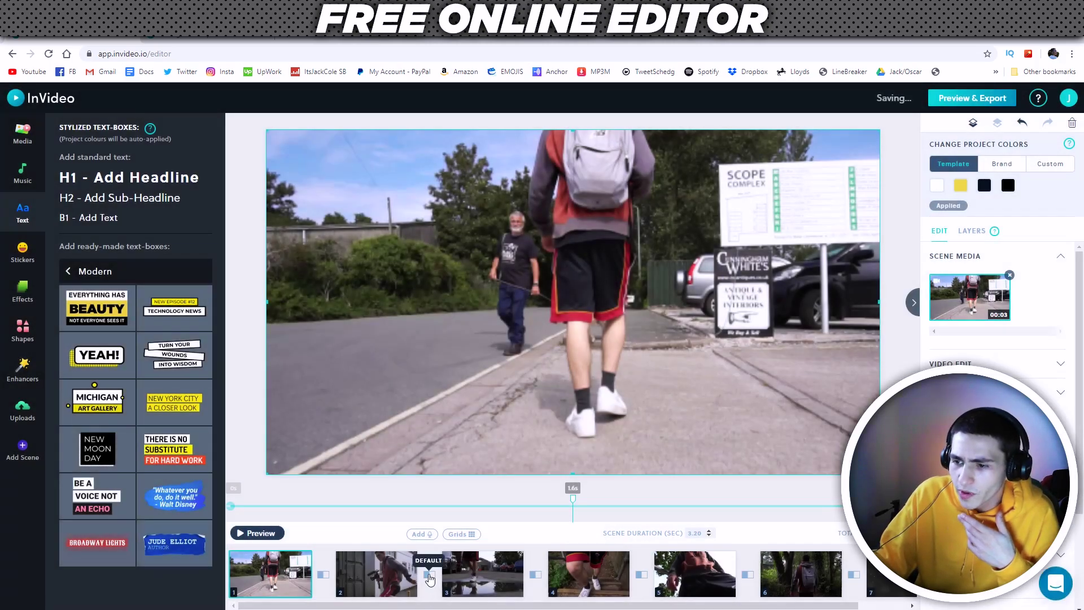
Apply a Film Roll In Right transition between scenes 2 and 3 and preview again.
{"action": "left_click", "coordinate": [429, 575]}
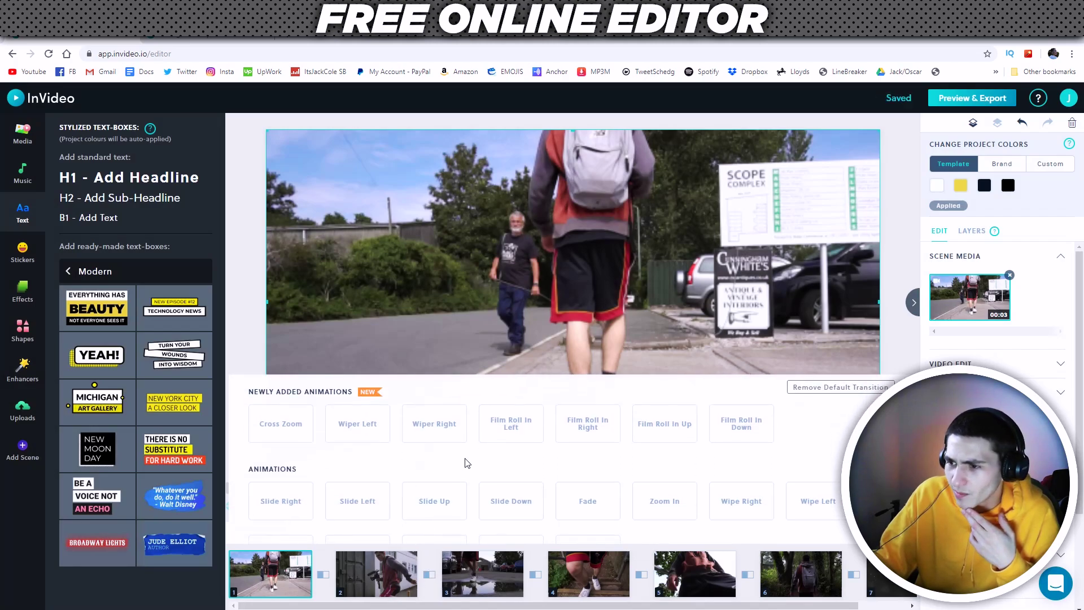
{"action": "left_click", "coordinate": [588, 423]}
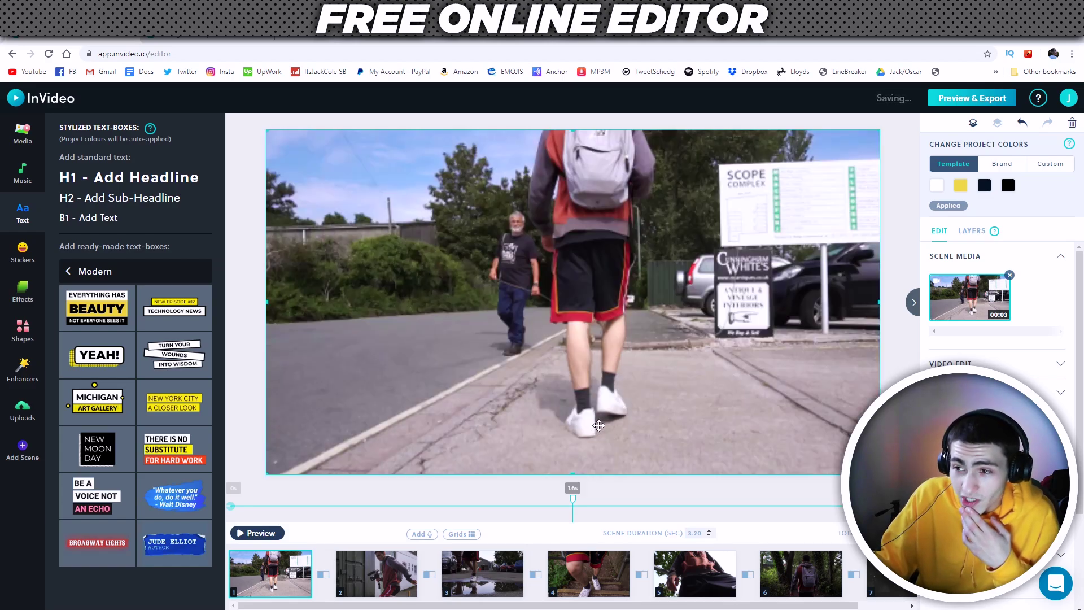
{"action": "left_click", "coordinate": [972, 98]}
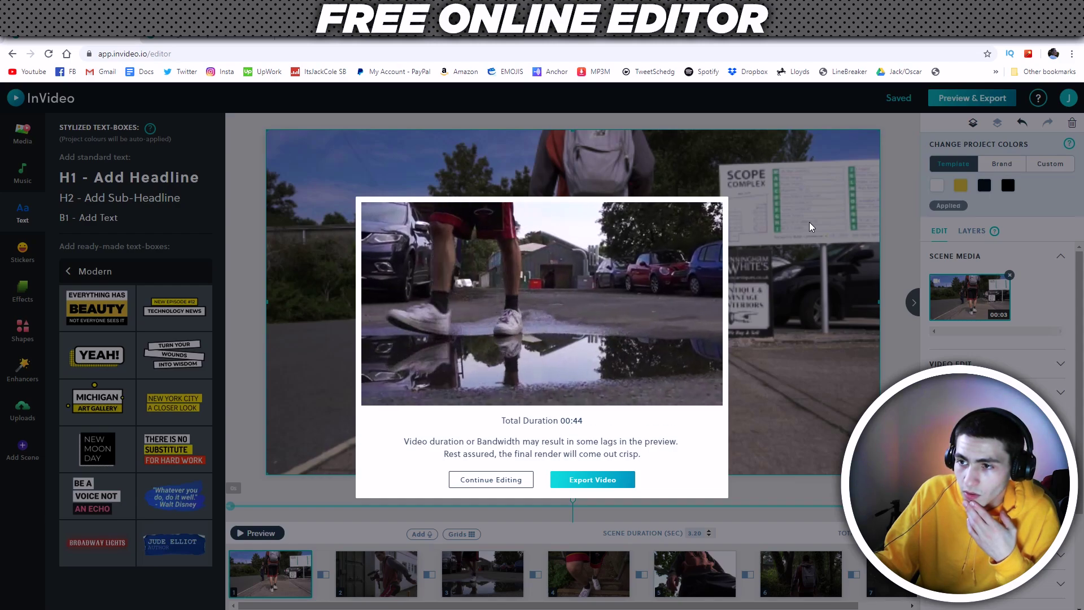
{"action": "left_click", "coordinate": [505, 480]}
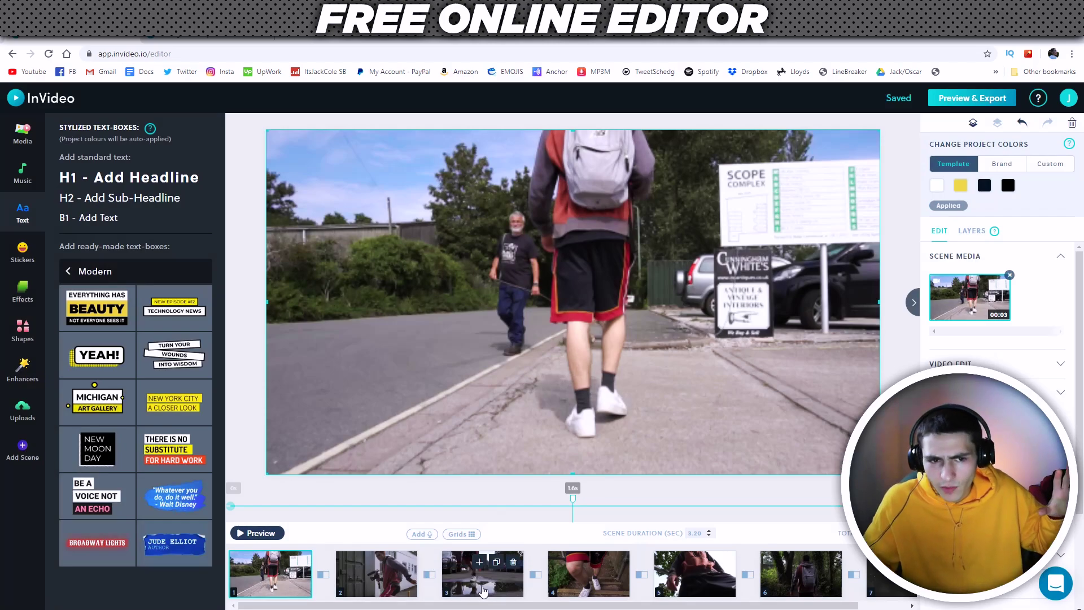
Add a Light Leaks transition between scenes 3 and 4, then preview the 45-second video.
{"action": "left_click", "coordinate": [533, 574]}
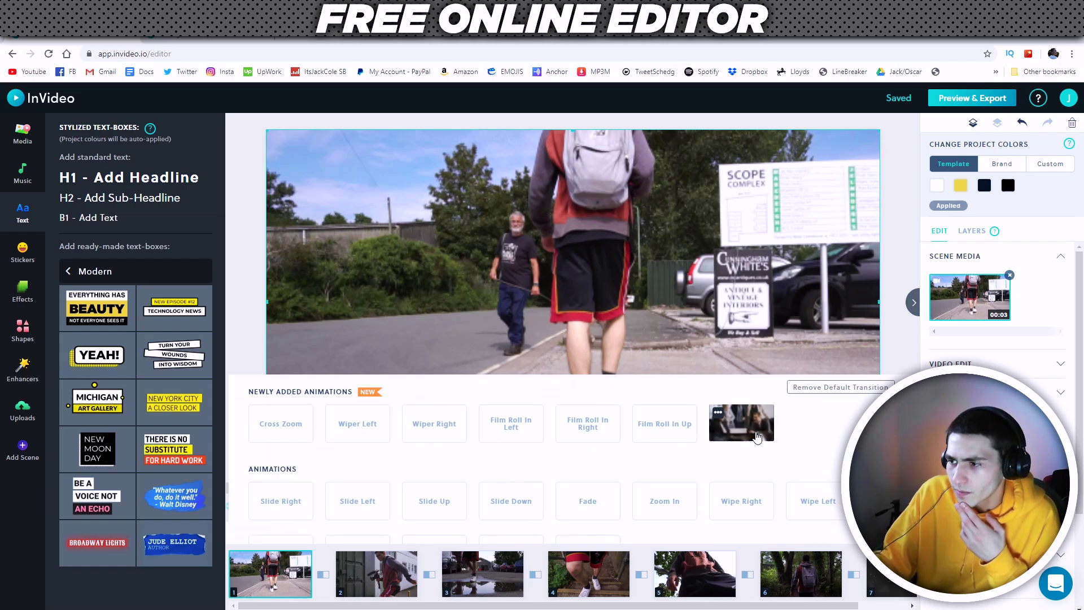
{"action": "scroll", "coordinate": [339, 452], "scroll_direction": "down", "scroll_amount": 1}
{"action": "scroll", "coordinate": [338, 456], "scroll_direction": "up", "scroll_amount": 1}
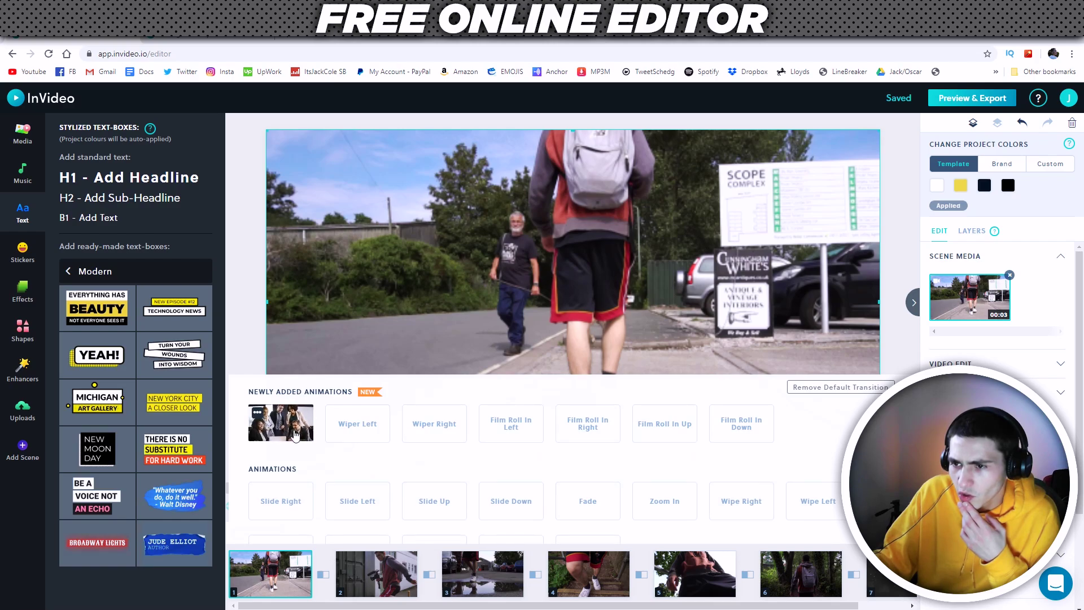
{"action": "scroll", "coordinate": [514, 450], "scroll_direction": "down", "scroll_amount": 2}
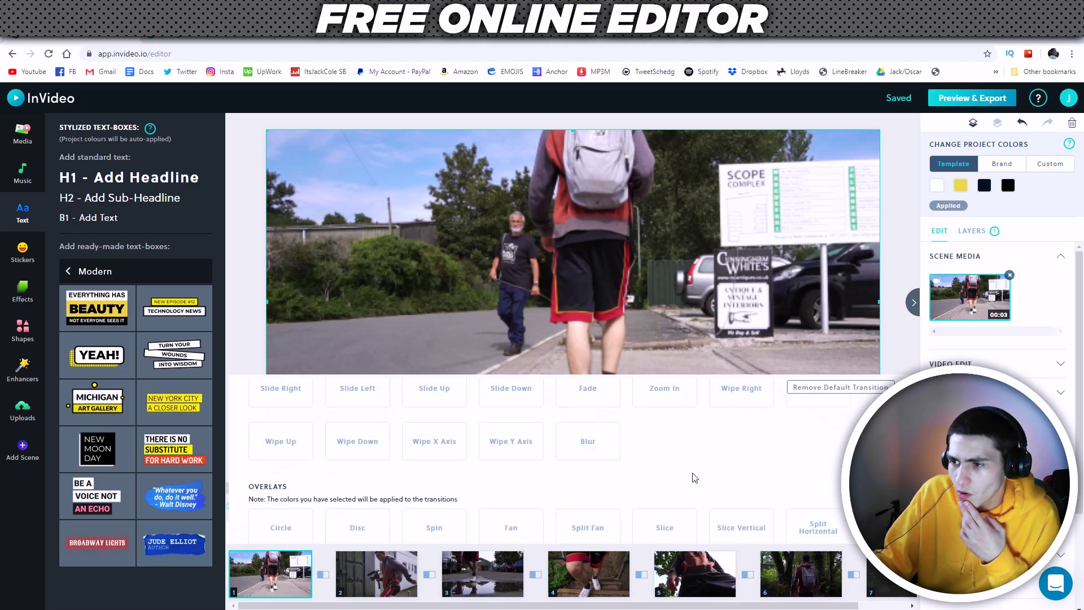
{"action": "scroll", "coordinate": [689, 474], "scroll_direction": "down", "scroll_amount": 1}
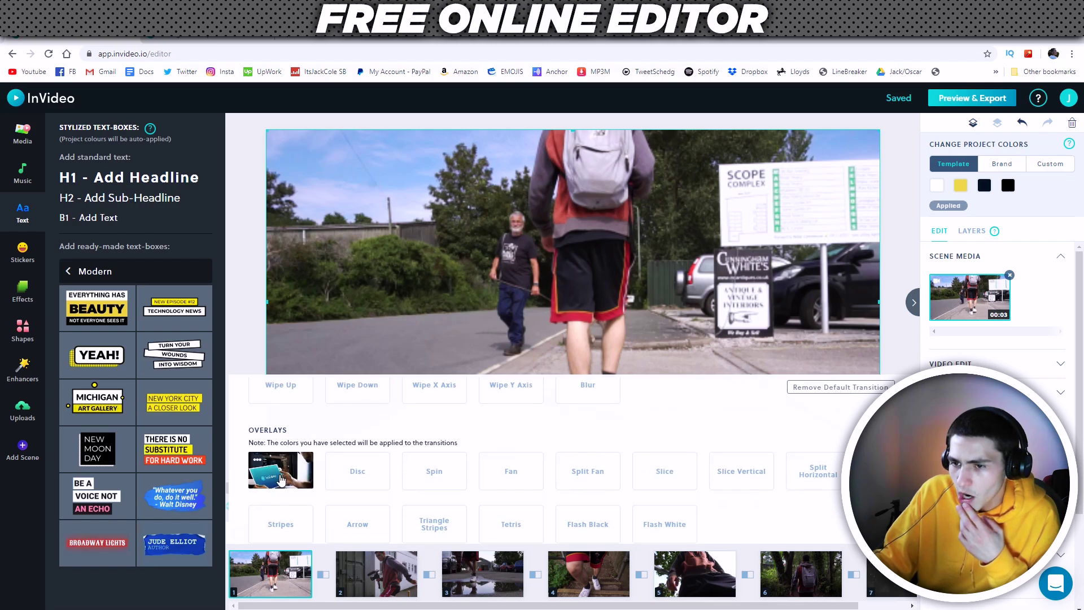
{"action": "scroll", "coordinate": [287, 479], "scroll_direction": "down", "scroll_amount": 1}
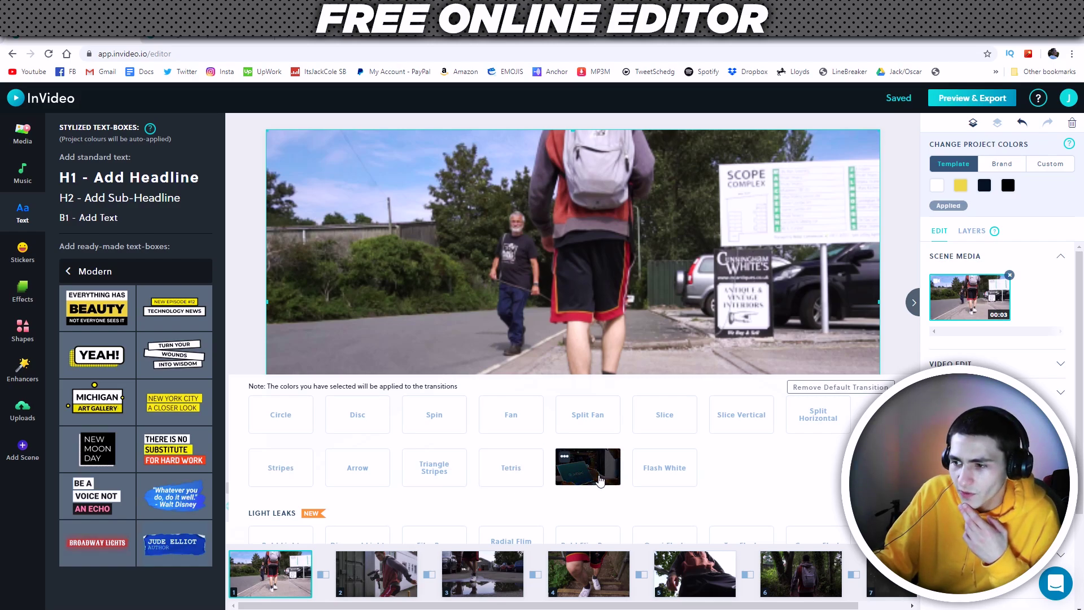
{"action": "scroll", "coordinate": [599, 477], "scroll_direction": "down", "scroll_amount": 3}
{"action": "scroll", "coordinate": [299, 469], "scroll_direction": "up", "scroll_amount": 2}
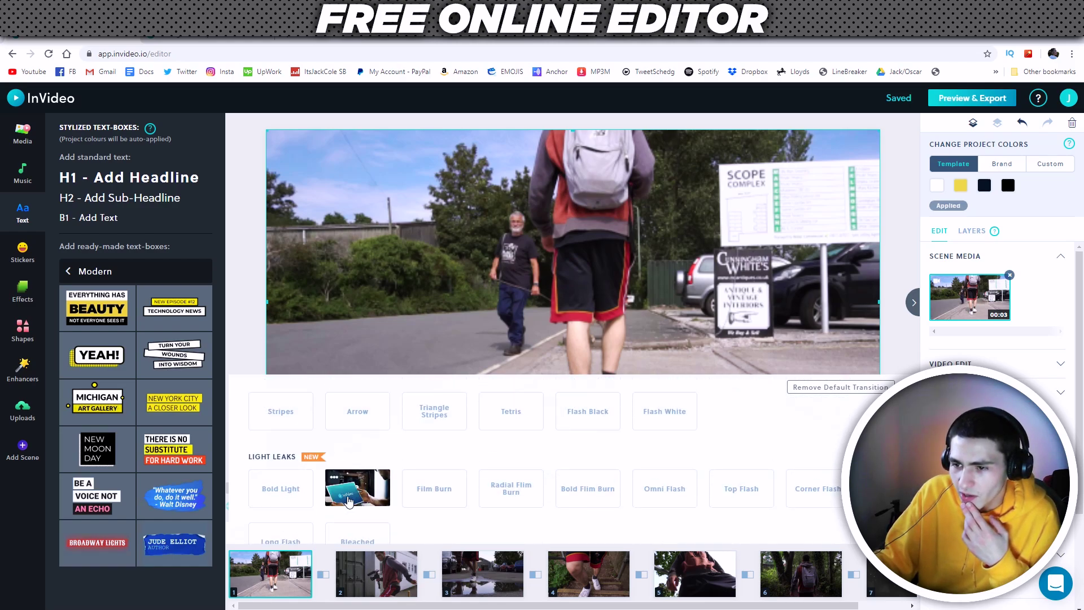
{"action": "left_click", "coordinate": [450, 499]}
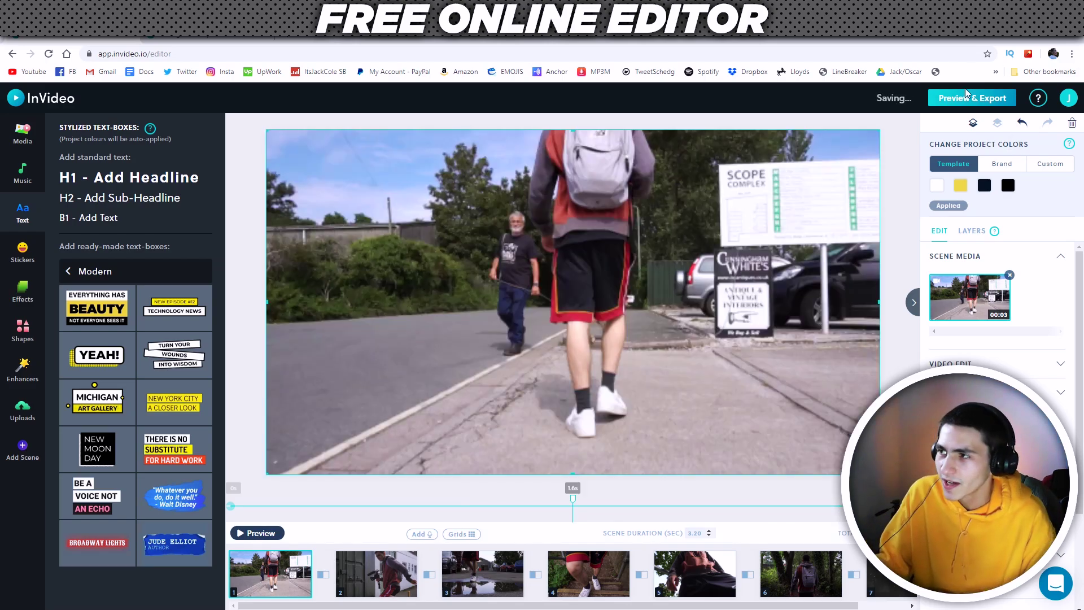
{"action": "left_click", "coordinate": [965, 96]}
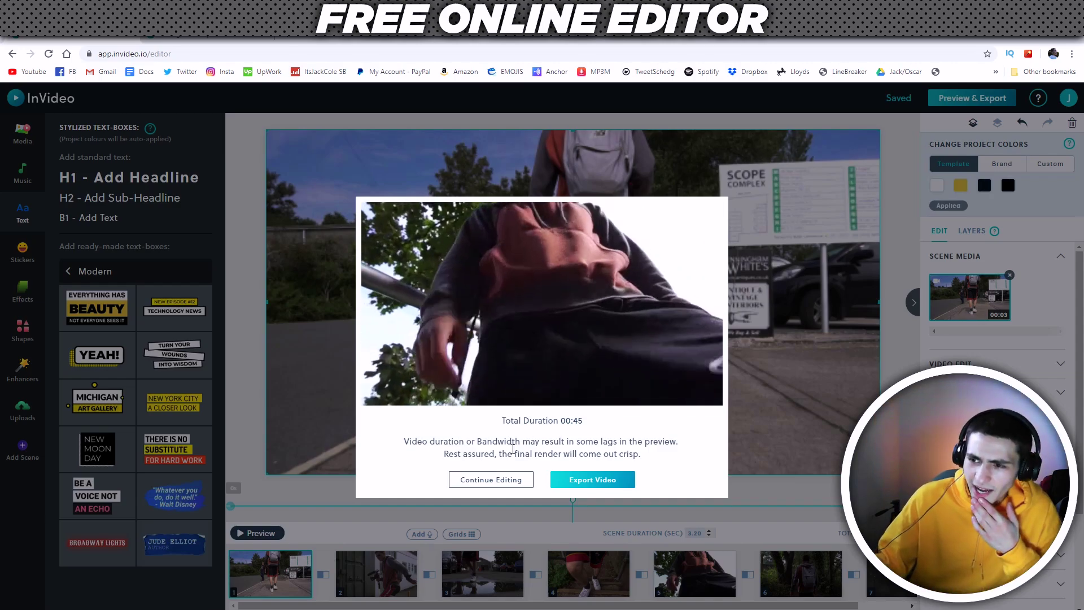
{"action": "left_click", "coordinate": [493, 484]}
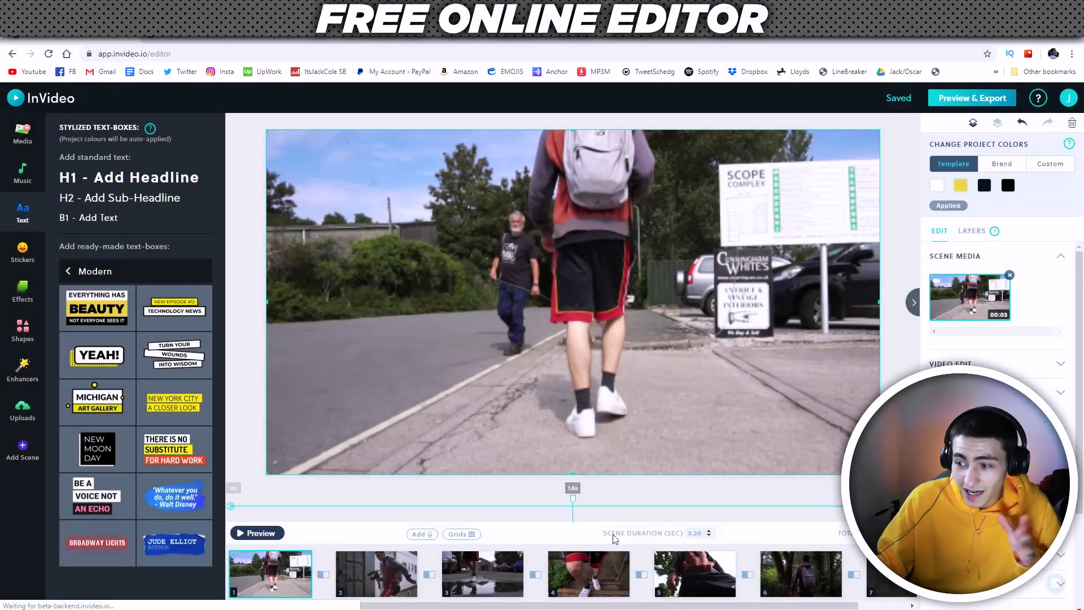
Apply the Digital Break glitch transition between scenes 4 and 5.
{"action": "left_click", "coordinate": [641, 575]}
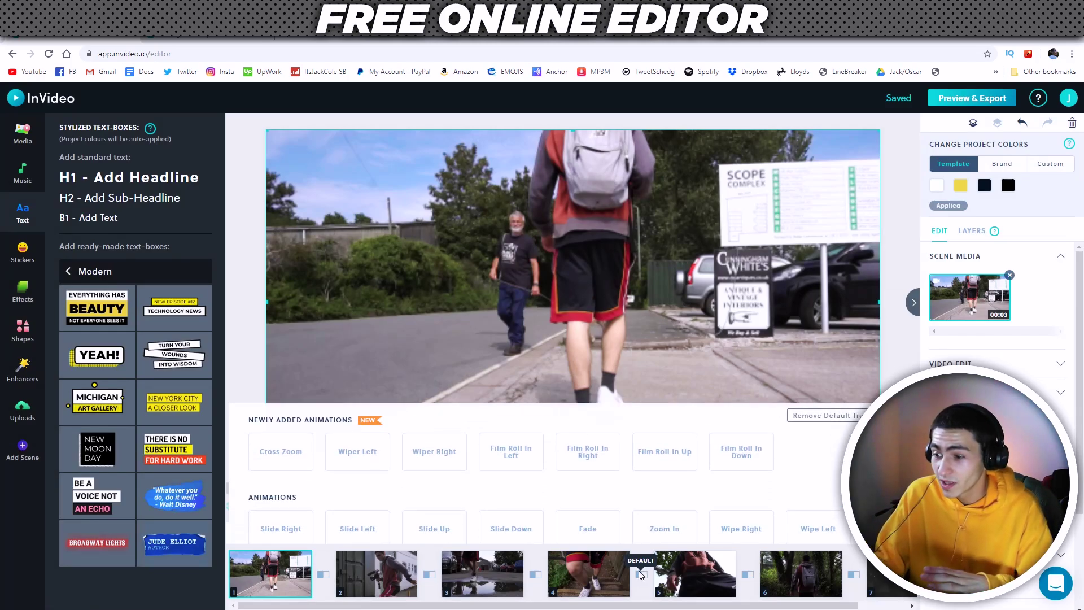
{"action": "scroll", "coordinate": [429, 460], "scroll_direction": "down", "scroll_amount": 4}
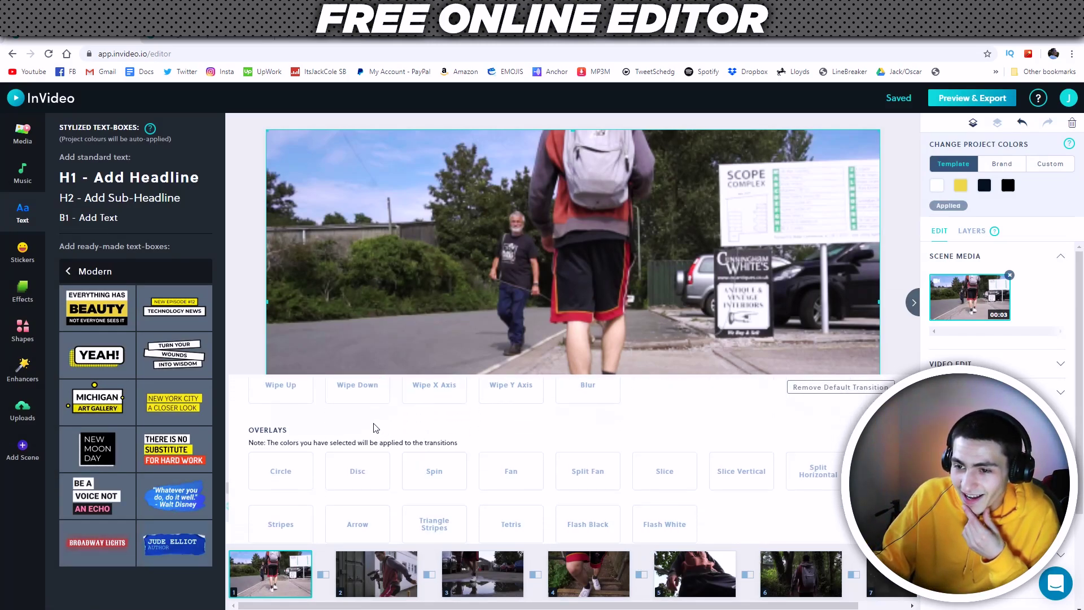
{"action": "scroll", "coordinate": [356, 409], "scroll_direction": "down", "scroll_amount": 2}
{"action": "scroll", "coordinate": [304, 466], "scroll_direction": "down", "scroll_amount": 1}
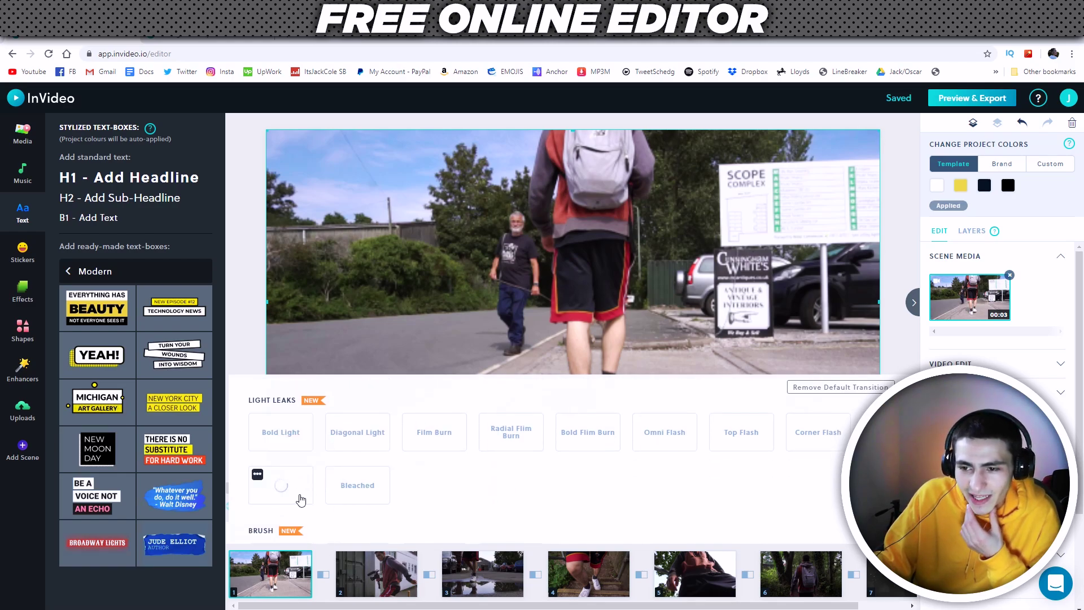
{"action": "scroll", "coordinate": [301, 497], "scroll_direction": "down", "scroll_amount": 2}
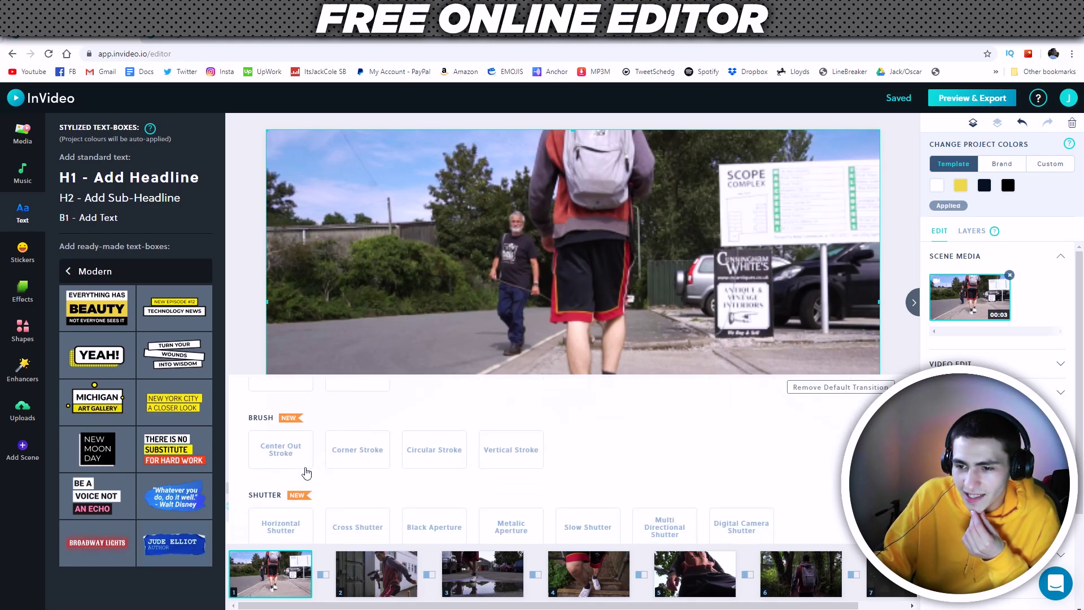
{"action": "scroll", "coordinate": [293, 456], "scroll_direction": "down", "scroll_amount": 2}
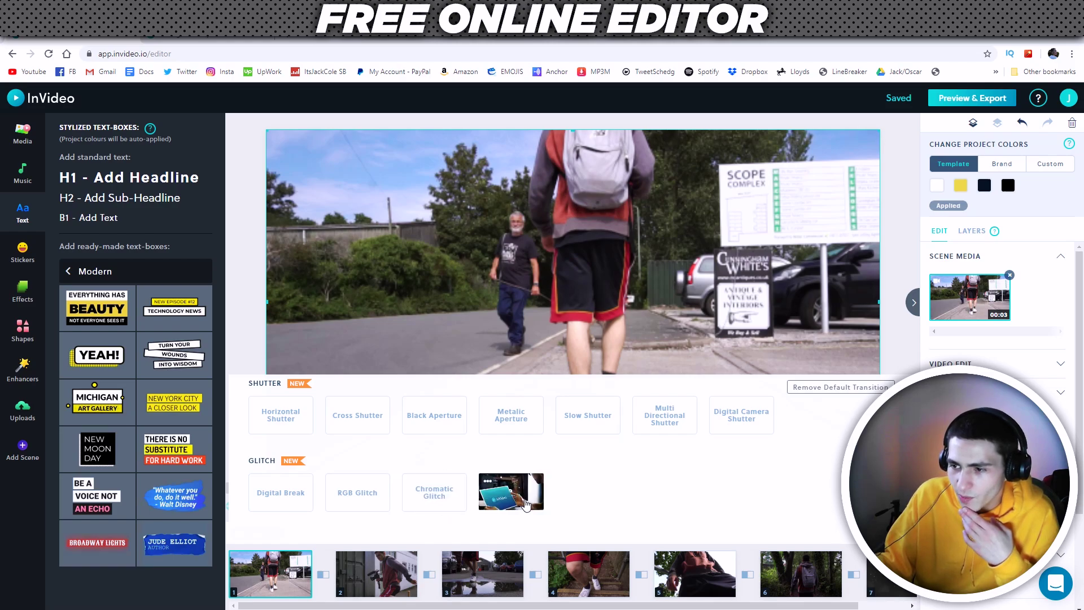
{"action": "left_click", "coordinate": [285, 501]}
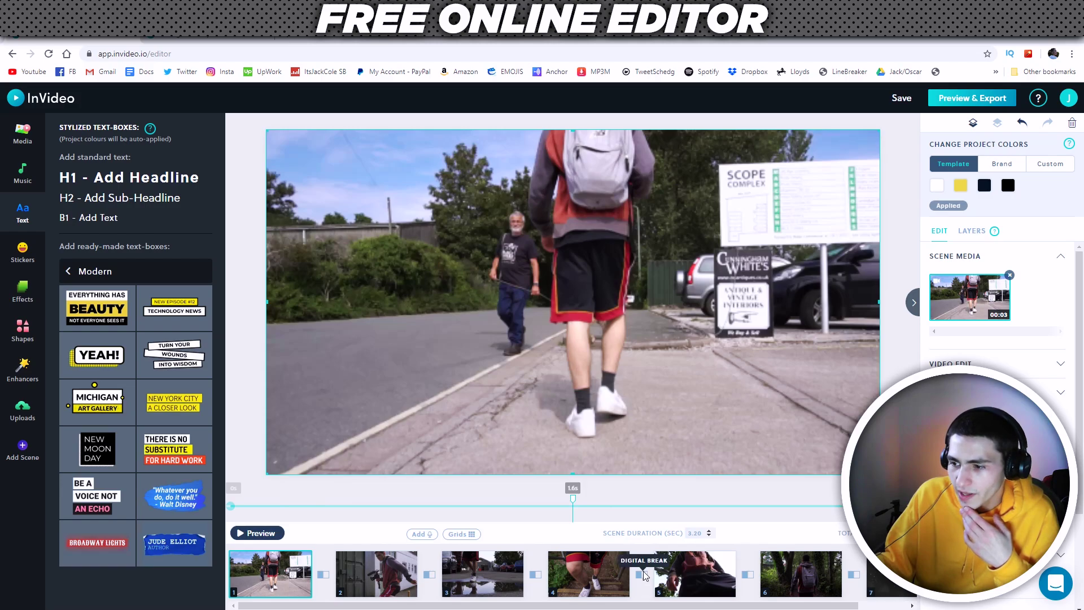
Apply a Cross Zoom transition between scenes 5 and 6.
{"action": "left_click", "coordinate": [750, 575]}
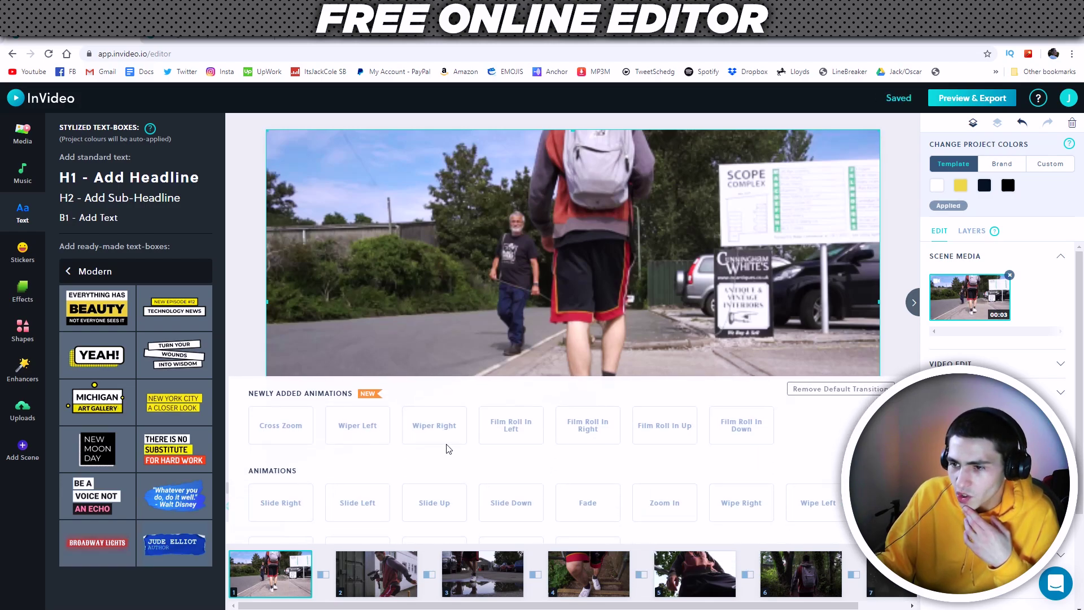
{"action": "scroll", "coordinate": [338, 452], "scroll_direction": "down", "scroll_amount": 2}
{"action": "scroll", "coordinate": [299, 455], "scroll_direction": "up", "scroll_amount": 2}
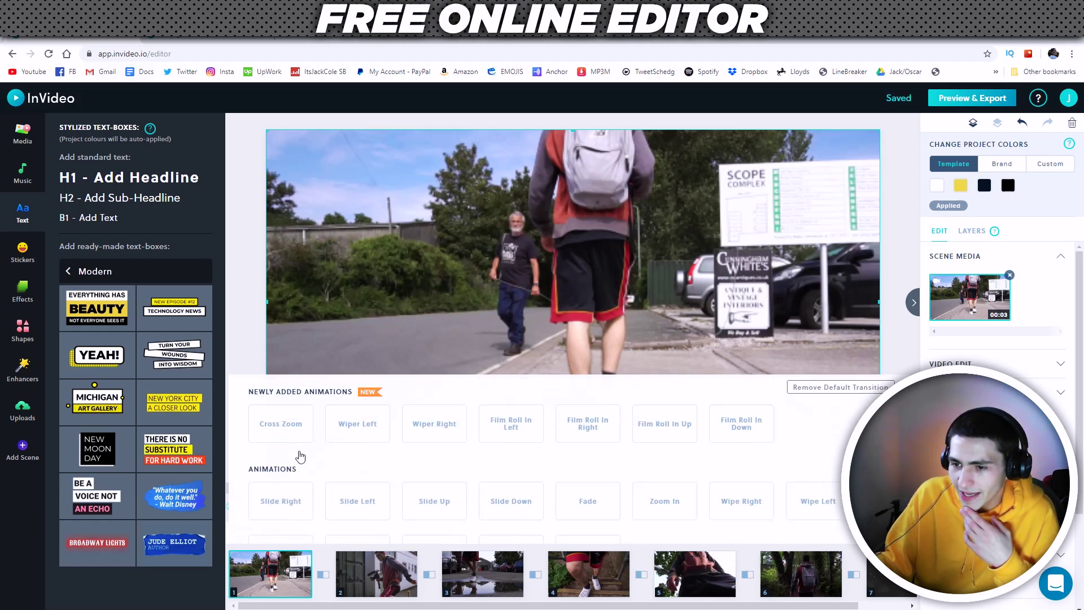
{"action": "left_click", "coordinate": [291, 429]}
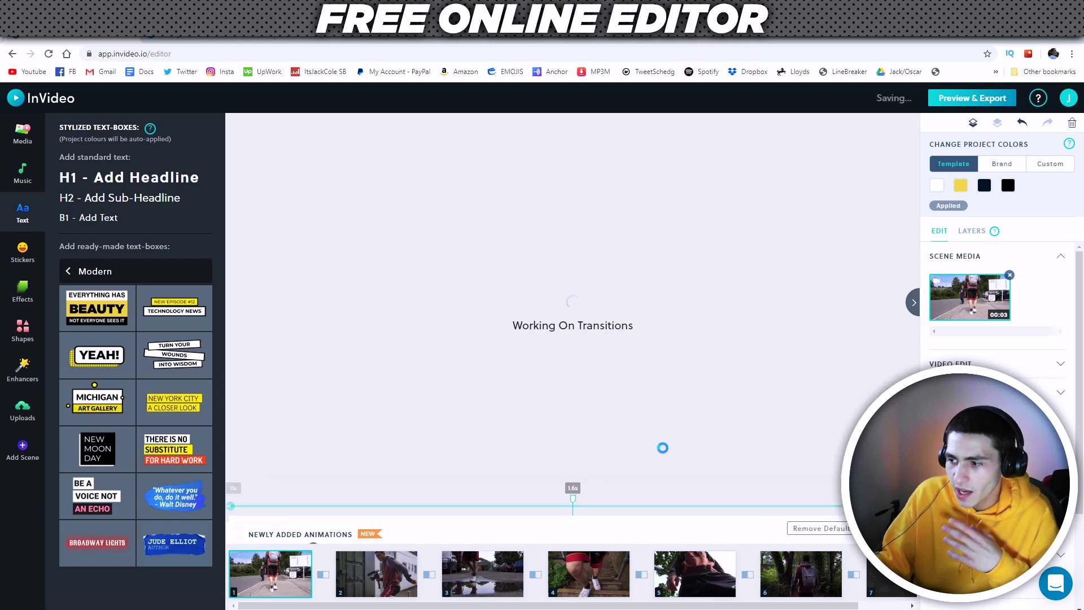
Apply a glitch transition between scenes 6 and 7.
{"action": "left_click", "coordinate": [853, 575]}
{"action": "scroll", "coordinate": [542, 460], "scroll_direction": "down", "scroll_amount": 3}
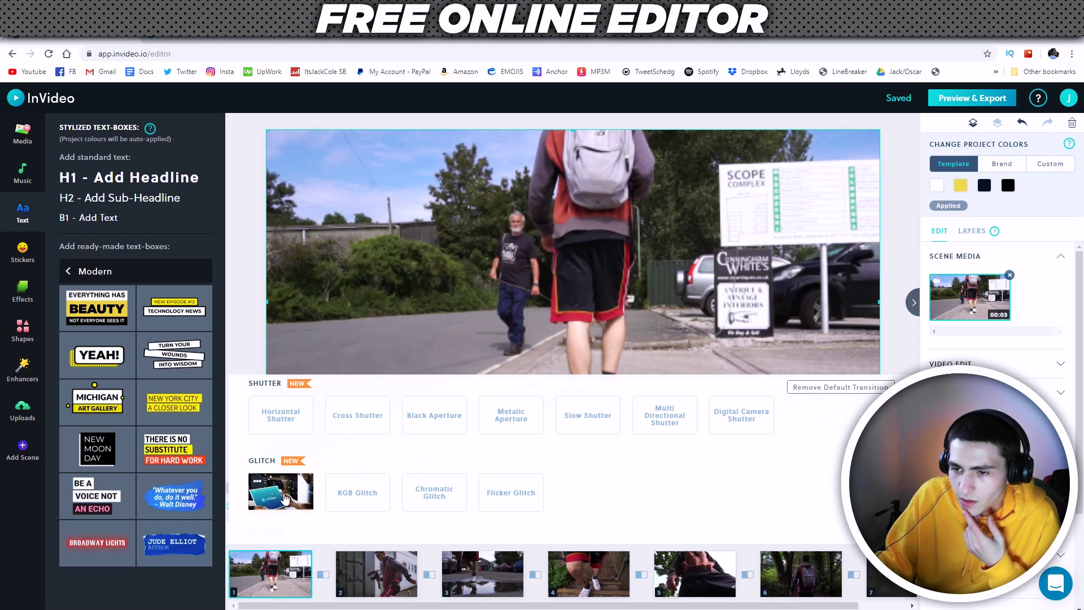
{"action": "left_click", "coordinate": [291, 496]}
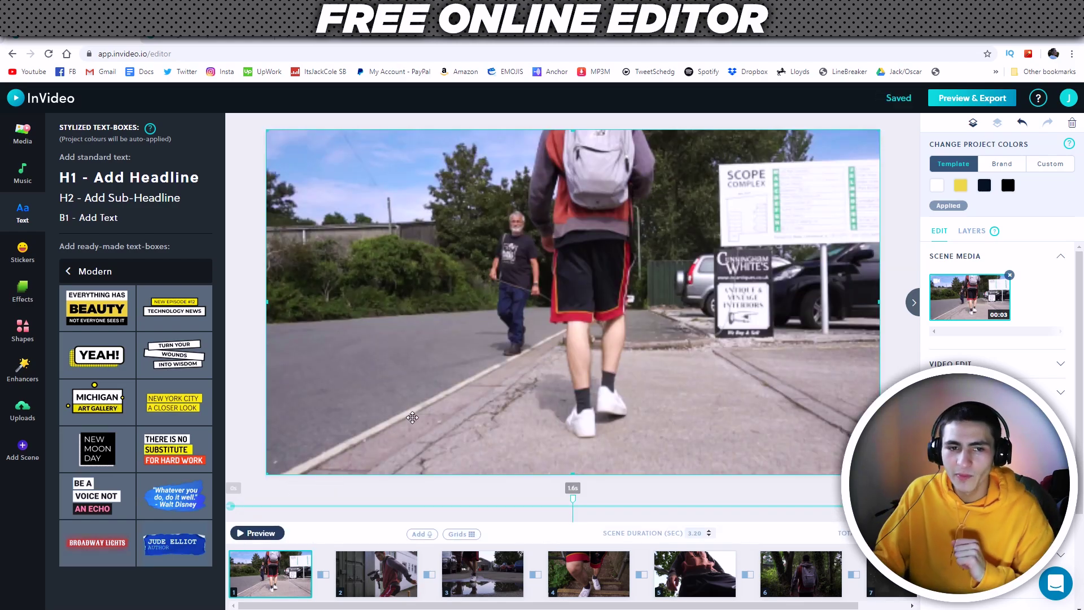
{"action": "left_click", "coordinate": [971, 98]}
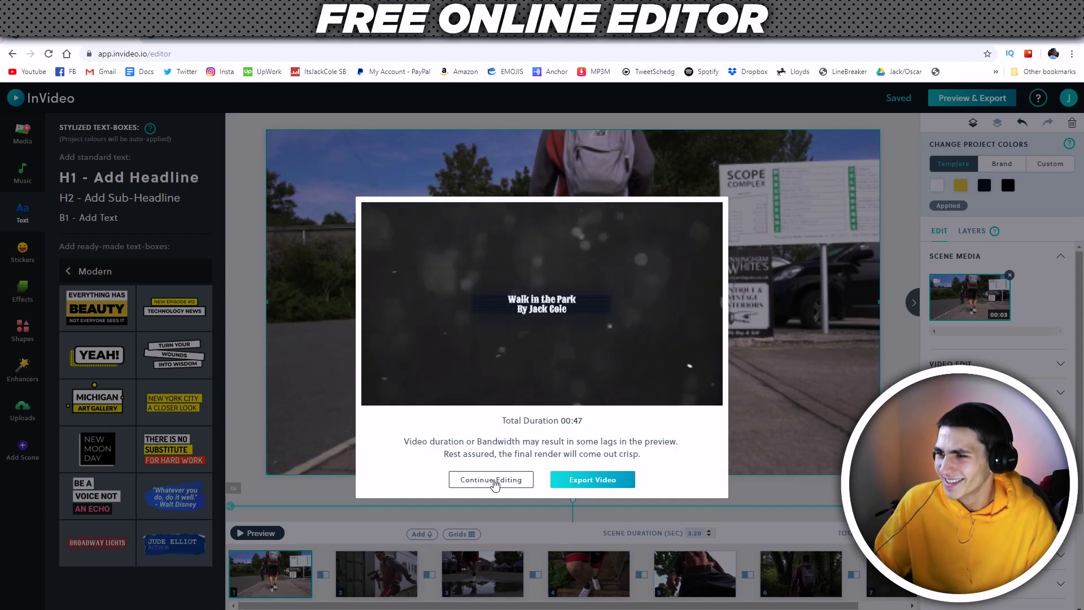
{"action": "left_click", "coordinate": [493, 480]}
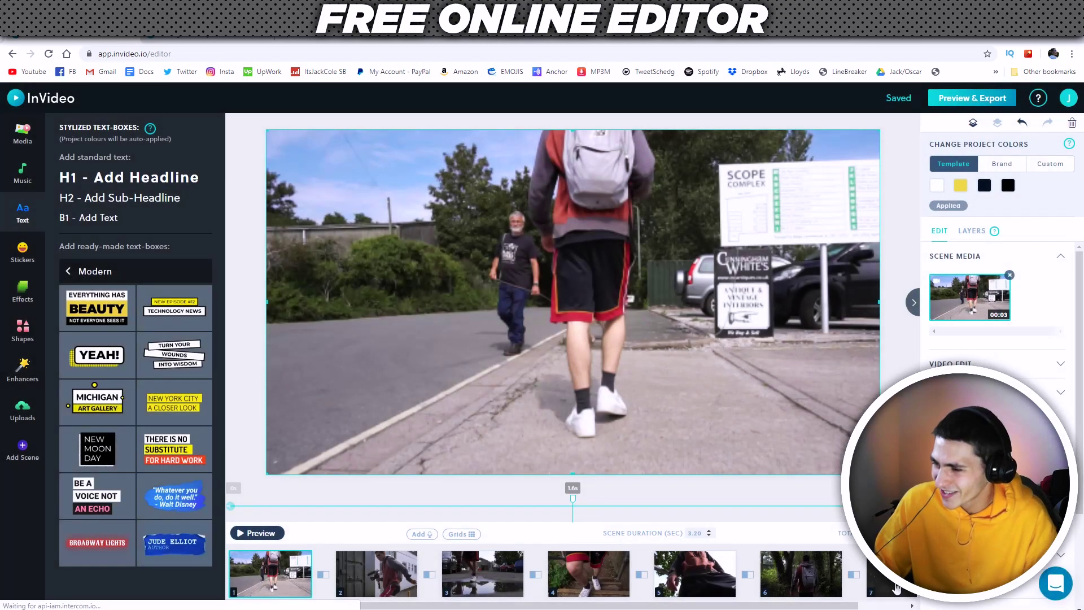
Set the closing title scene's duration to 10 seconds and preview the 32-second video.
{"action": "left_click", "coordinate": [872, 568]}
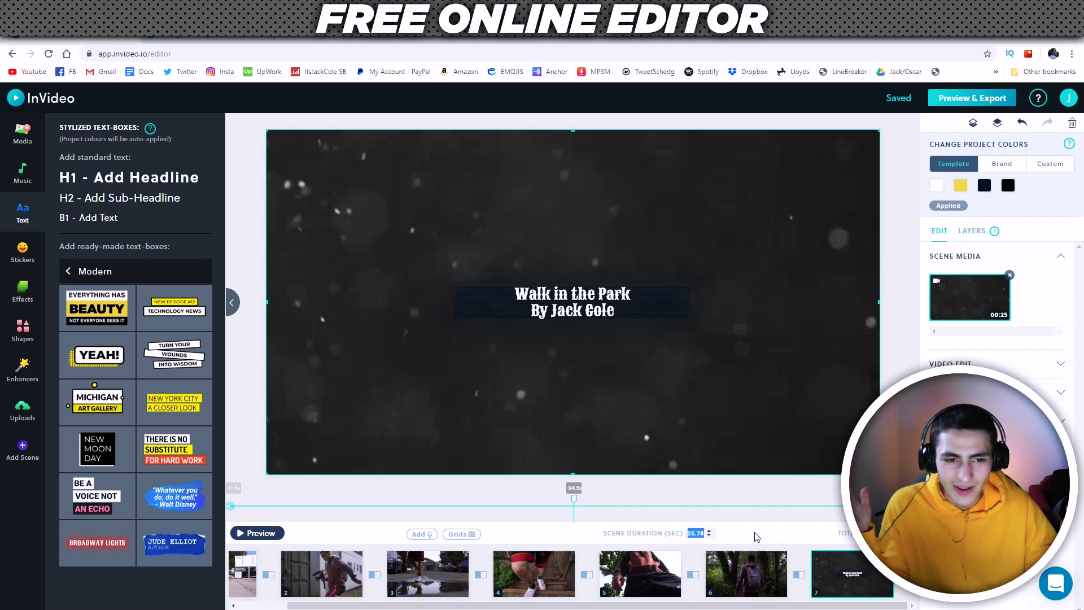
{"action": "type", "text": "10"}
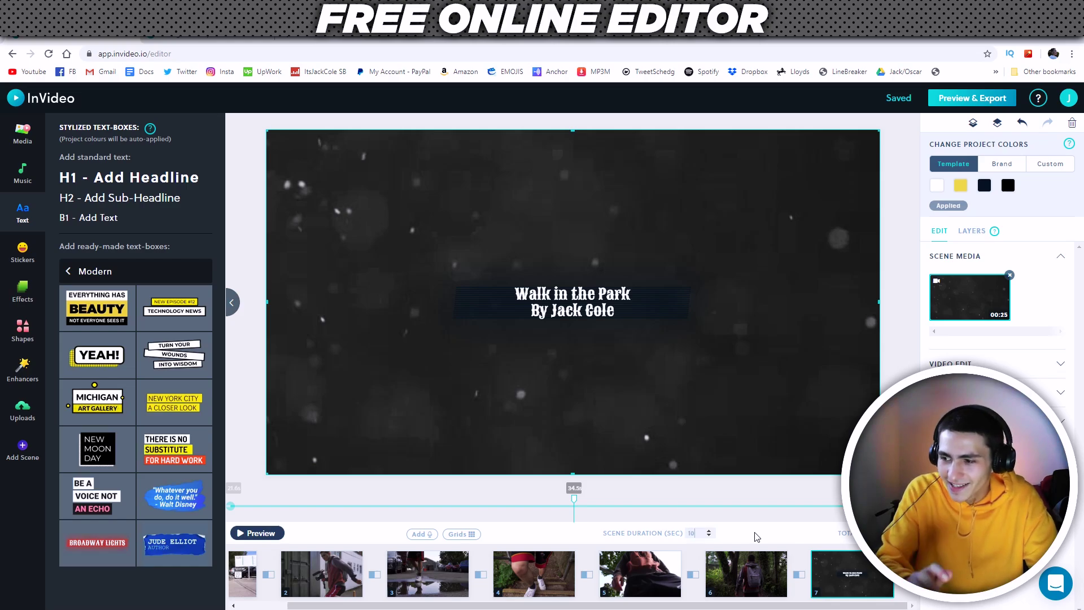
{"action": "key", "text": "Return"}
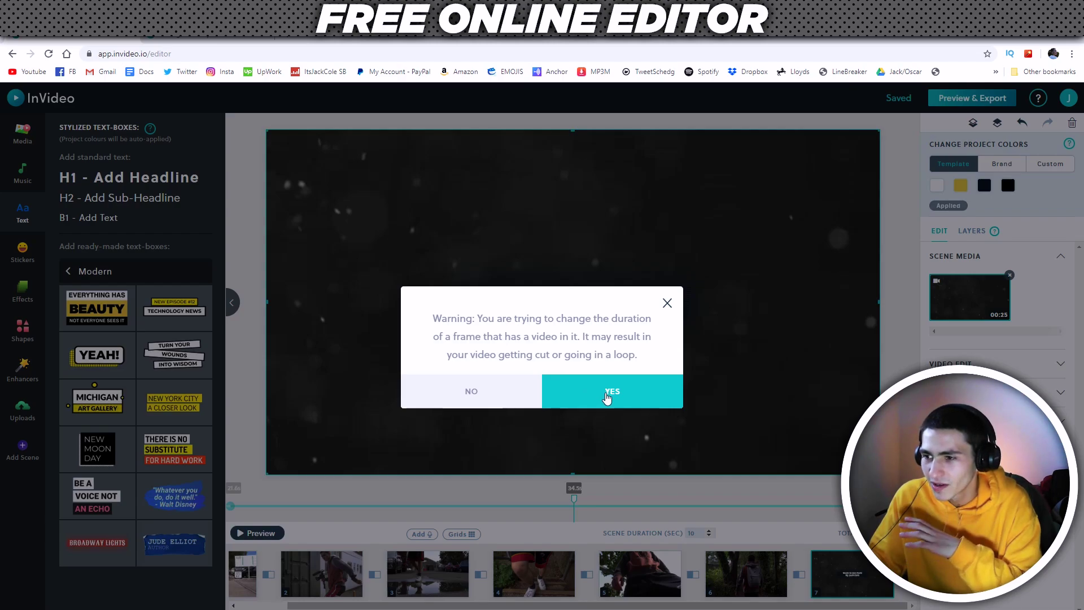
{"action": "left_click", "coordinate": [606, 394]}
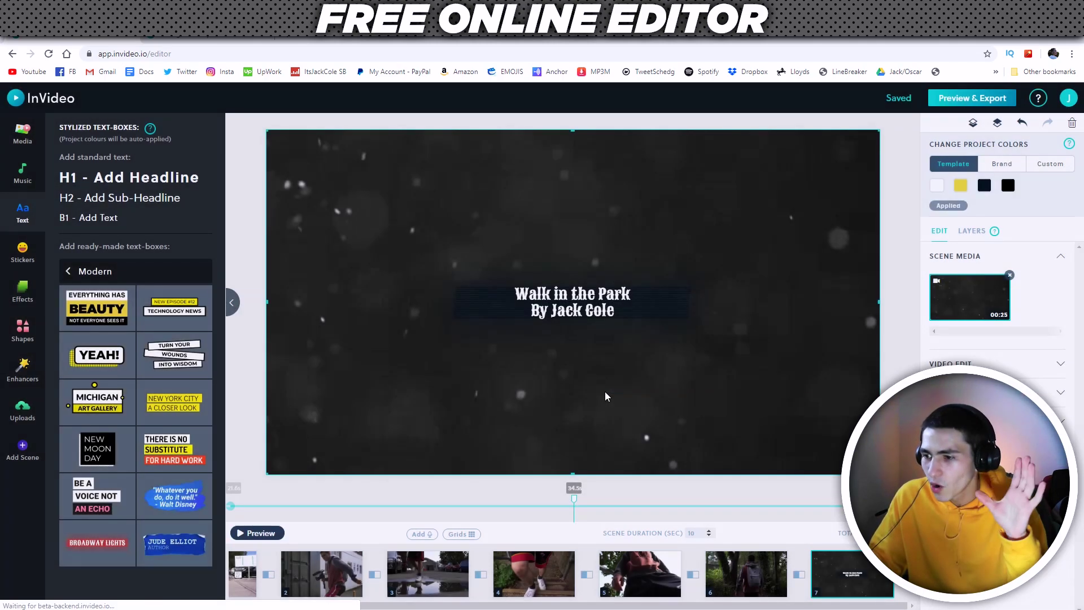
{"action": "left_click", "coordinate": [988, 102]}
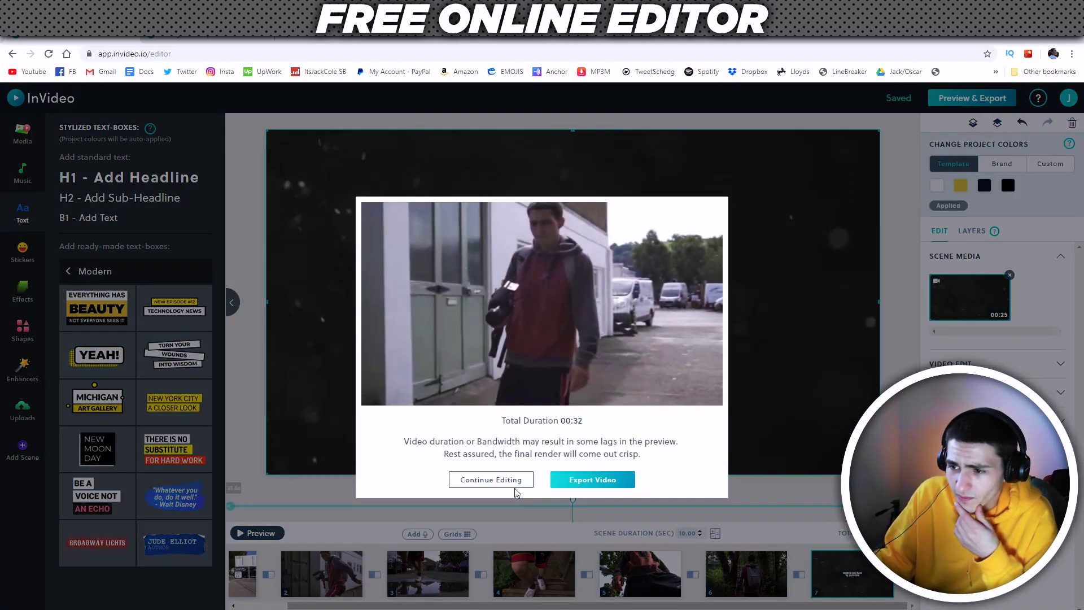
Change the title scene's duration to 11 seconds and preview the video.
{"action": "left_click", "coordinate": [511, 481]}
{"action": "double_click", "coordinate": [688, 533]}
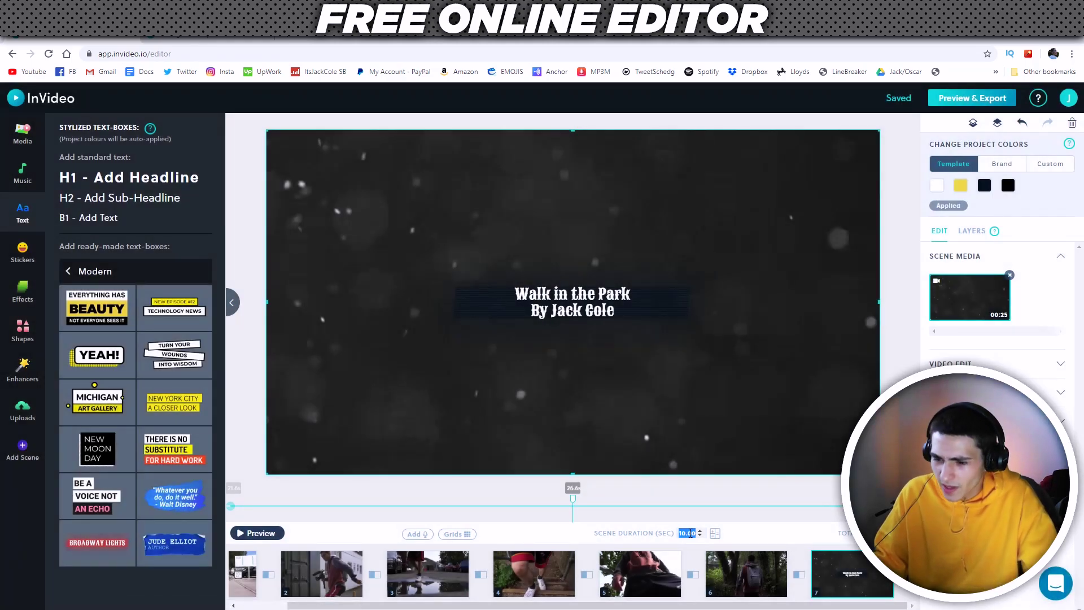
{"action": "key", "text": "Return"}
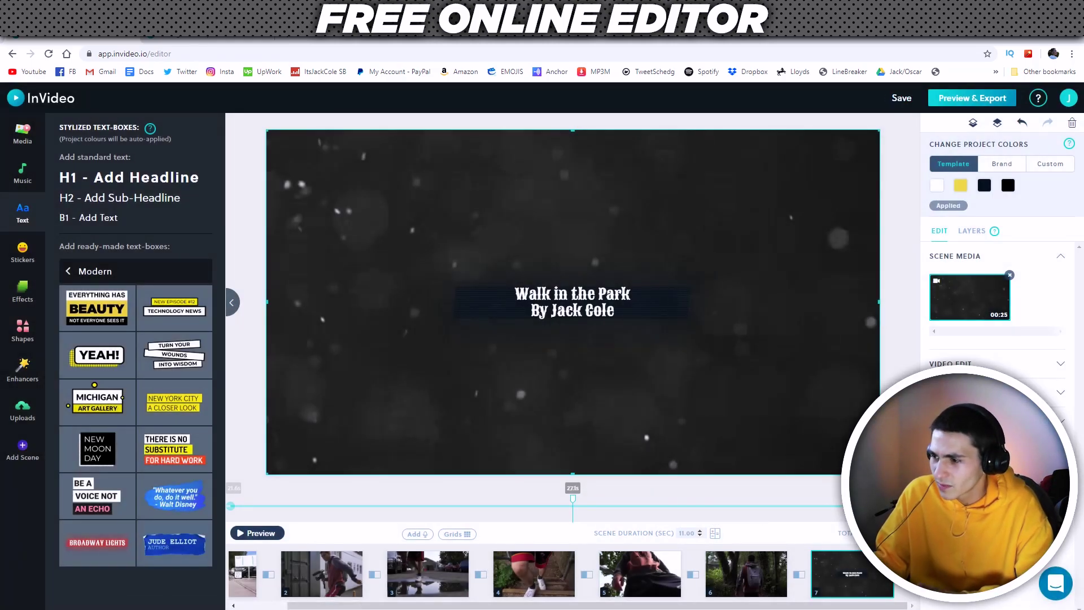
{"action": "left_click", "coordinate": [968, 95]}
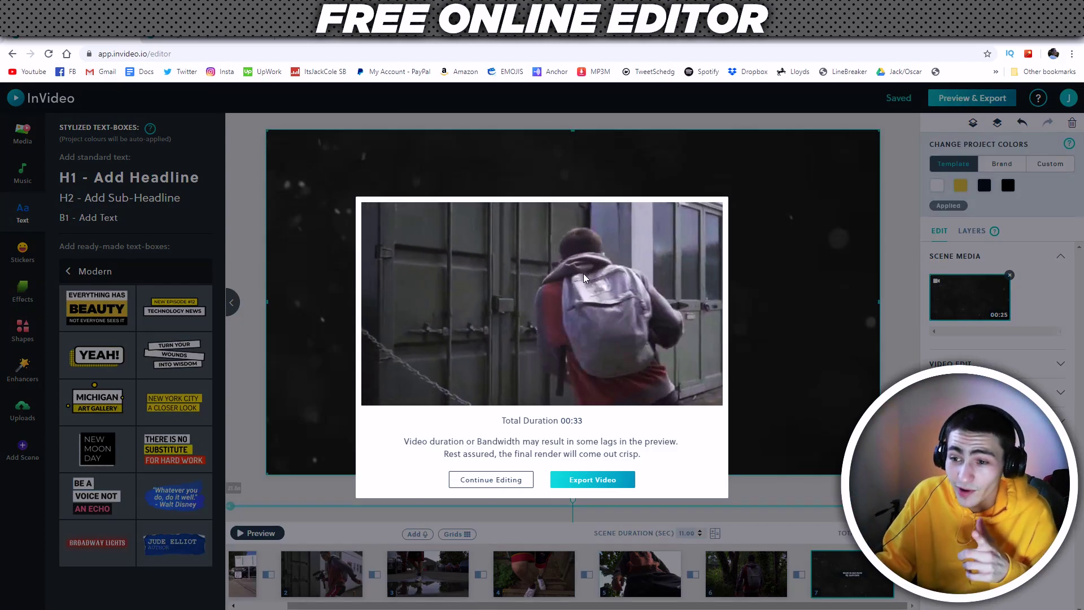
Point out the new 00:33 total duration in the preview.
{"action": "triple_click", "coordinate": [581, 420]}
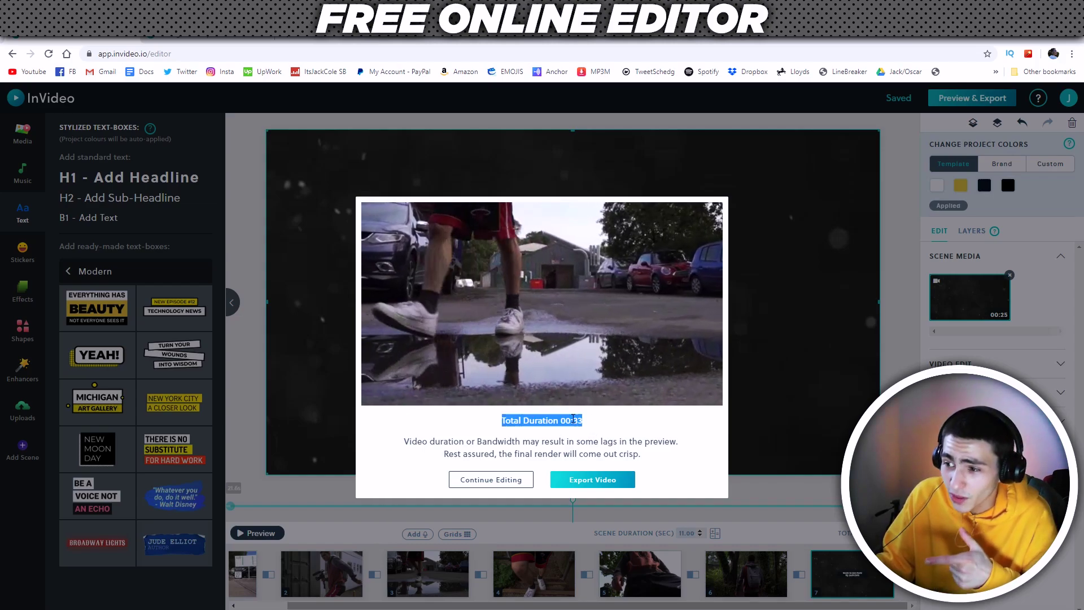
{"action": "left_click", "coordinate": [584, 422]}
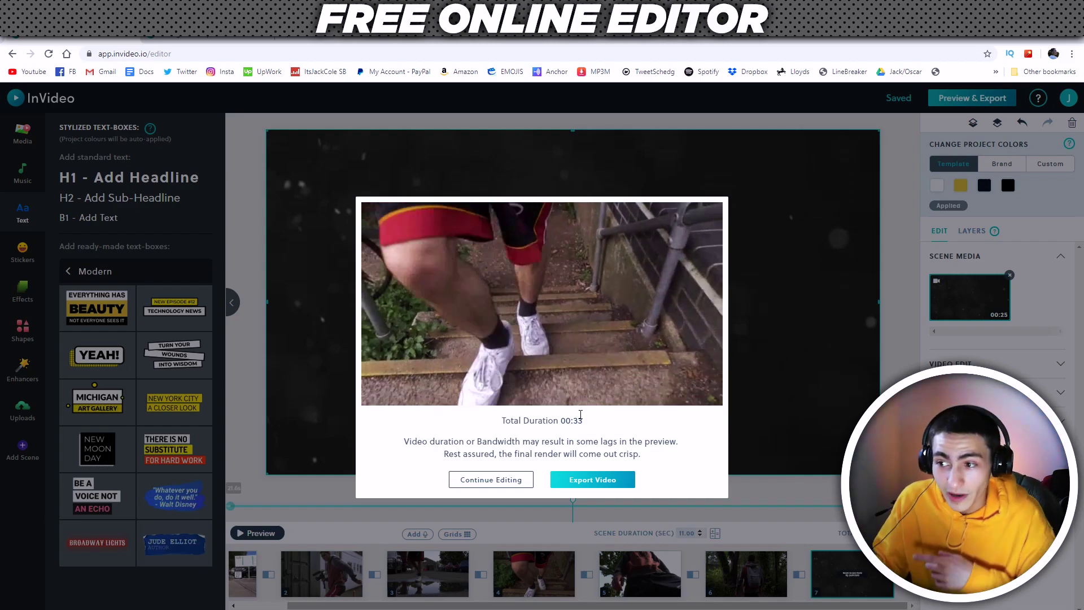
{"action": "triple_click", "coordinate": [581, 417]}
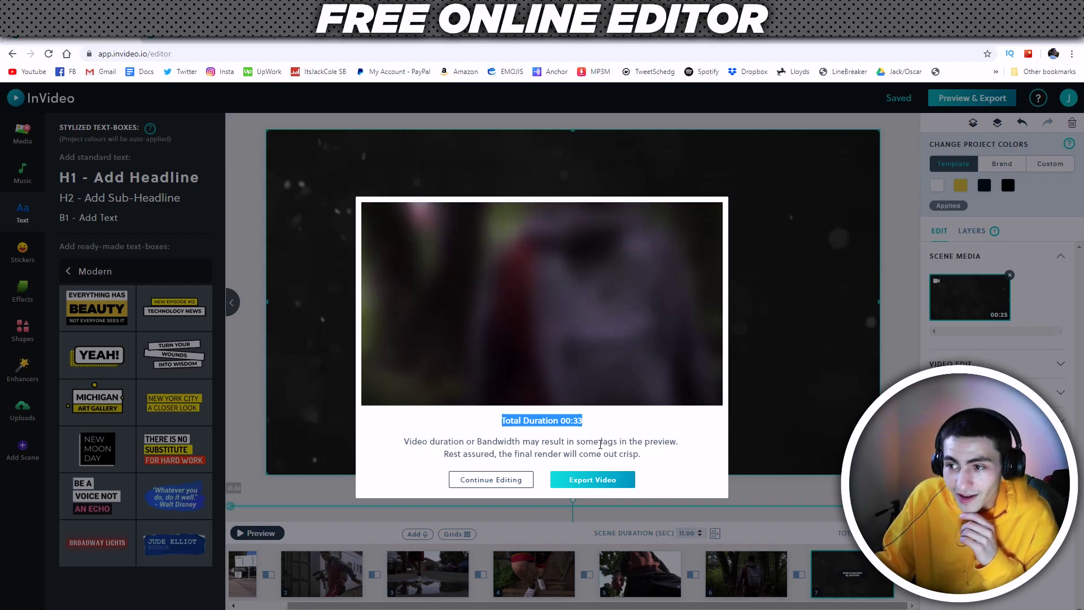
{"action": "left_click", "coordinate": [599, 445]}
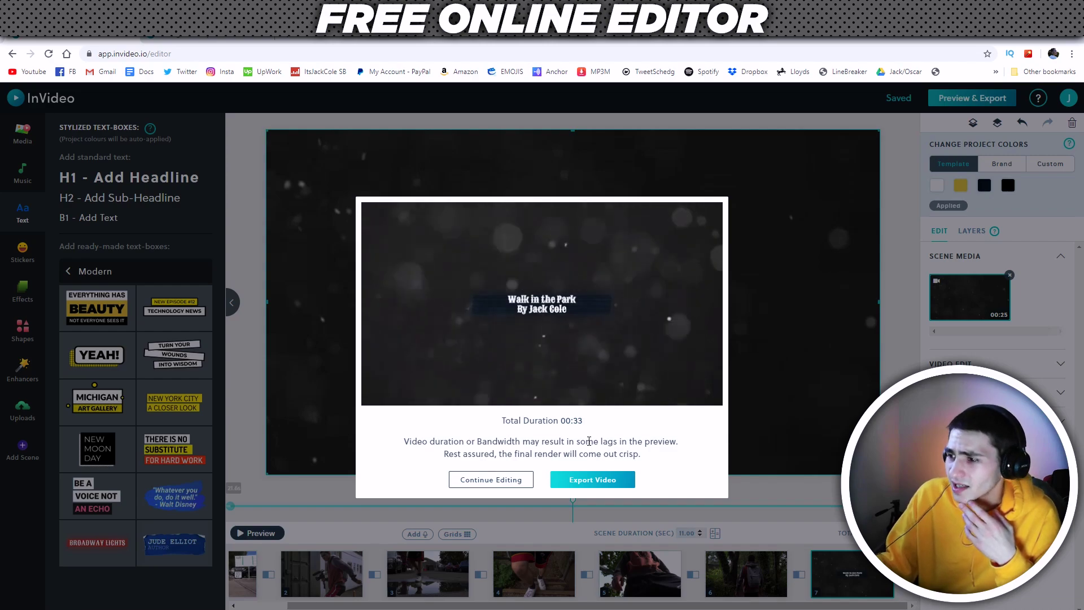
Export the 32-second video and dismiss the feedback survey while it renders.
{"action": "left_click", "coordinate": [596, 479]}
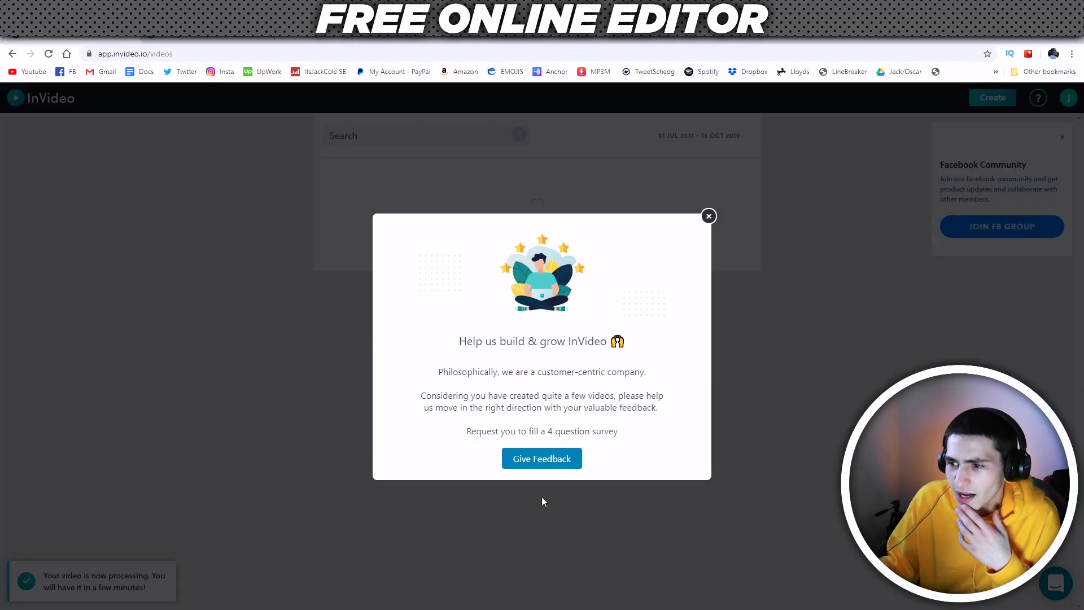
{"action": "left_click", "coordinate": [709, 217]}
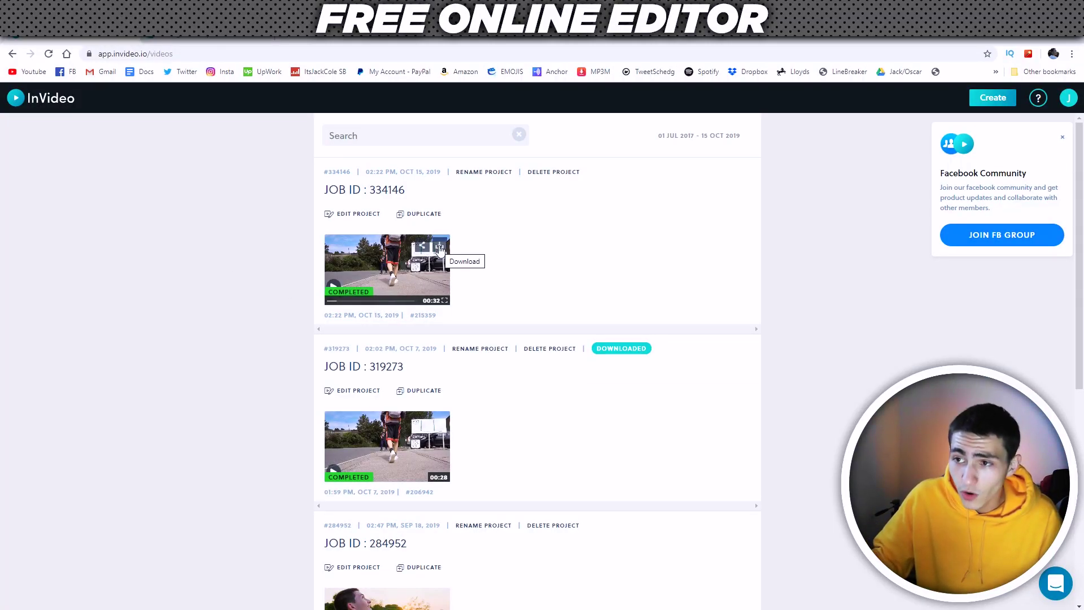
Download the completed 32-second export as an MP4 and open the file.
{"action": "left_click", "coordinate": [440, 248]}
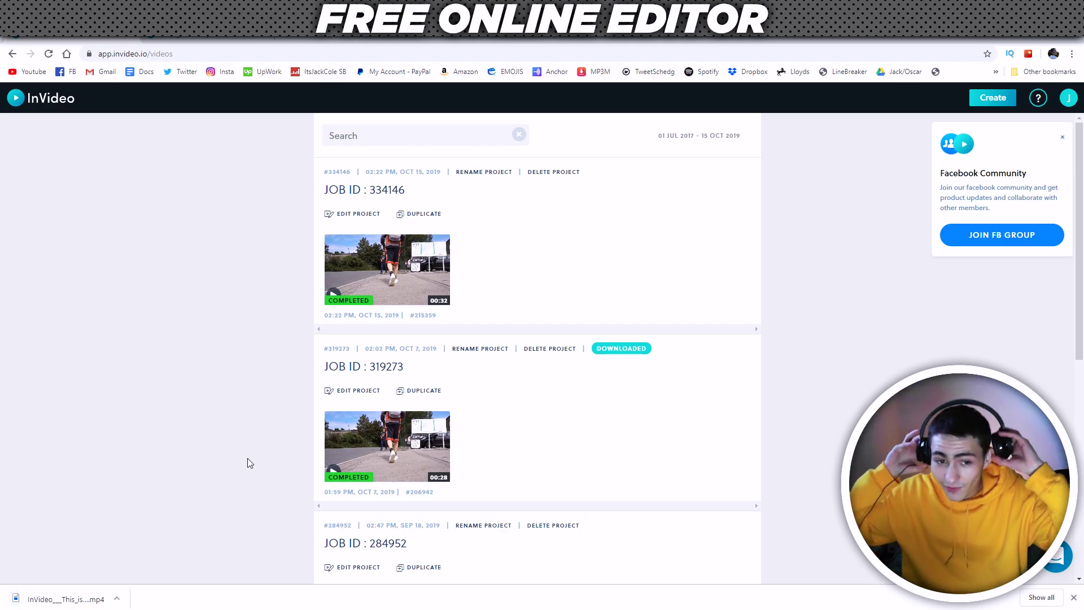
{"action": "left_click", "coordinate": [81, 601]}
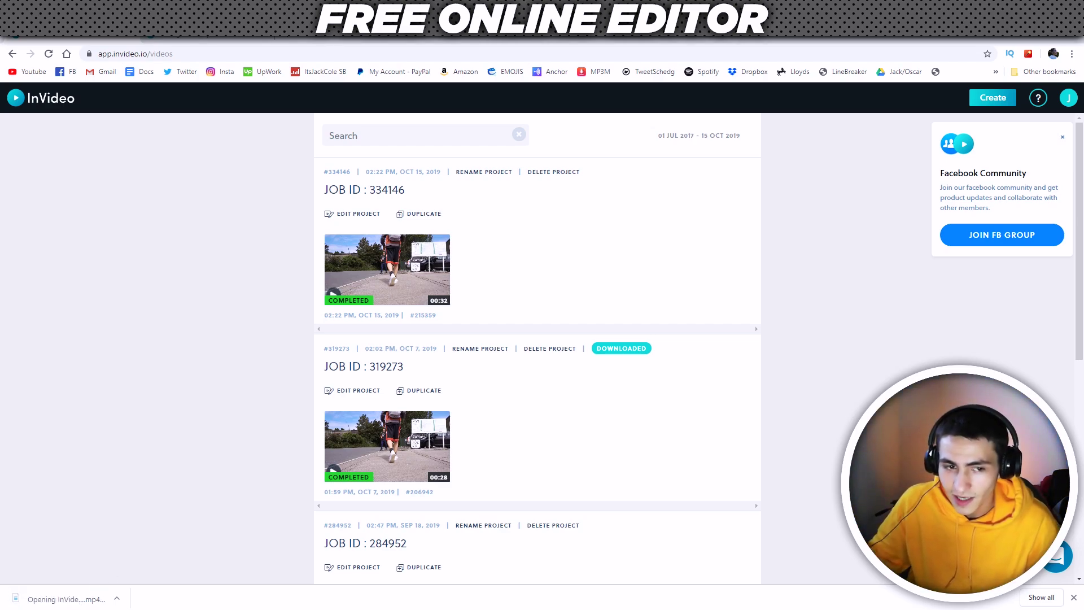